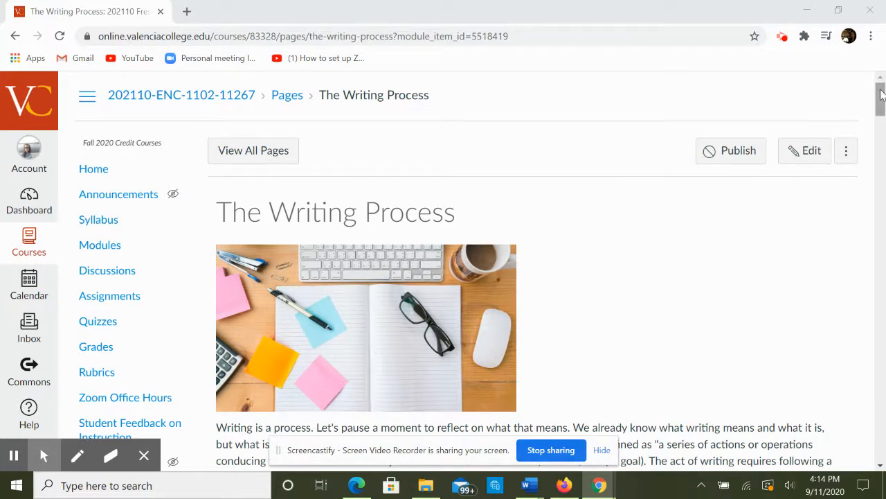
- Look through the Writing Process course page to the MLA formatting video, and switch to the blank Document34 in Word
left_click(881, 95)
left_click_drag(881, 95, 882, 100)
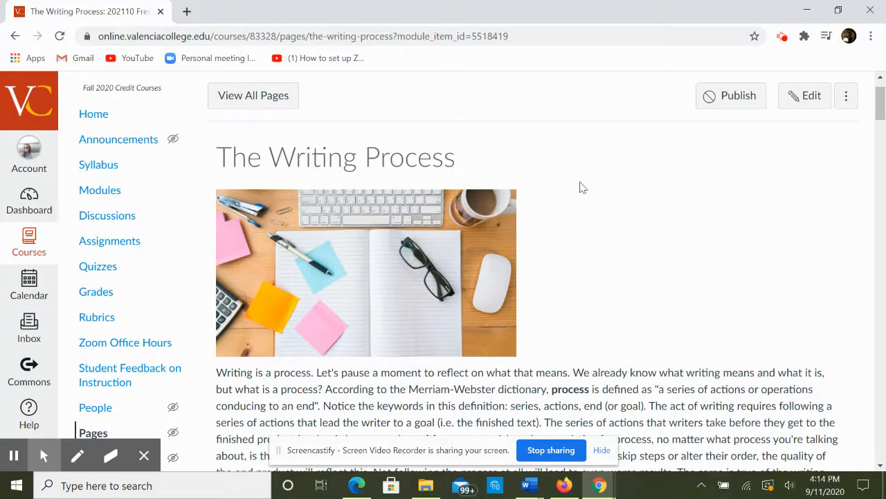
left_click_drag(879, 101, 809, 409)
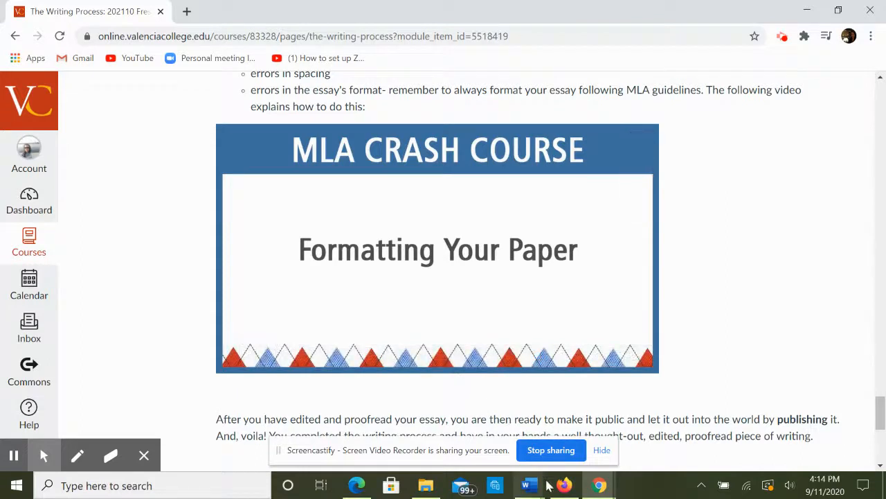
mouse_move(536, 485)
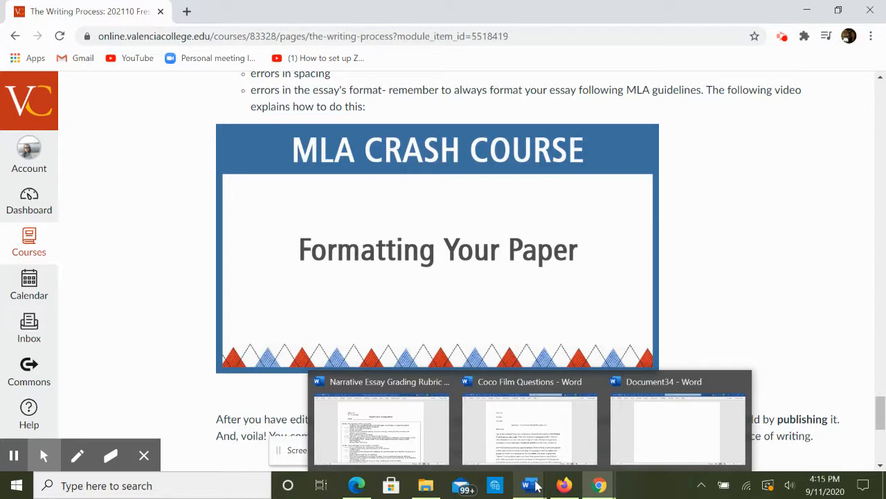
left_click(655, 430)
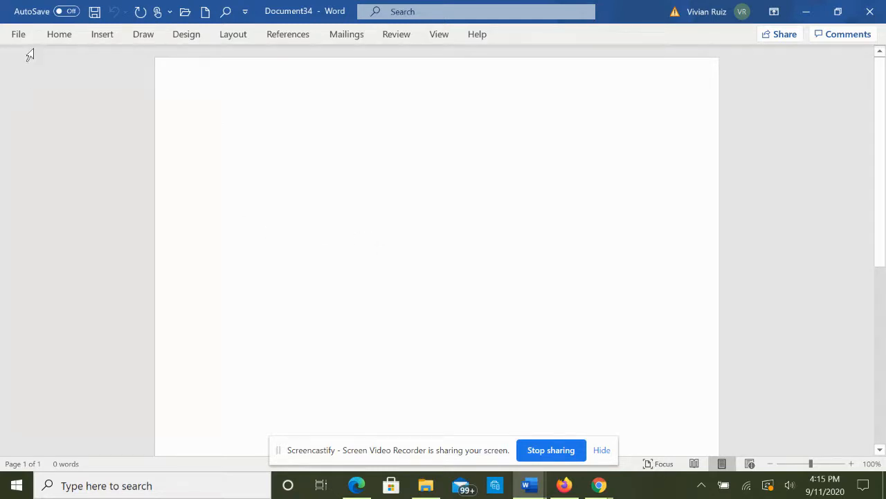
- Set the blank document's font to Times New Roman, size 12
left_click(60, 36)
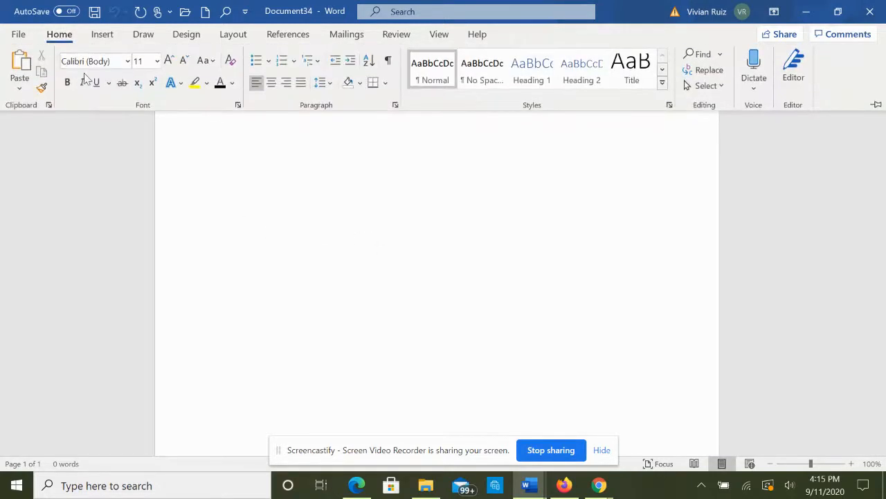
left_click(127, 61)
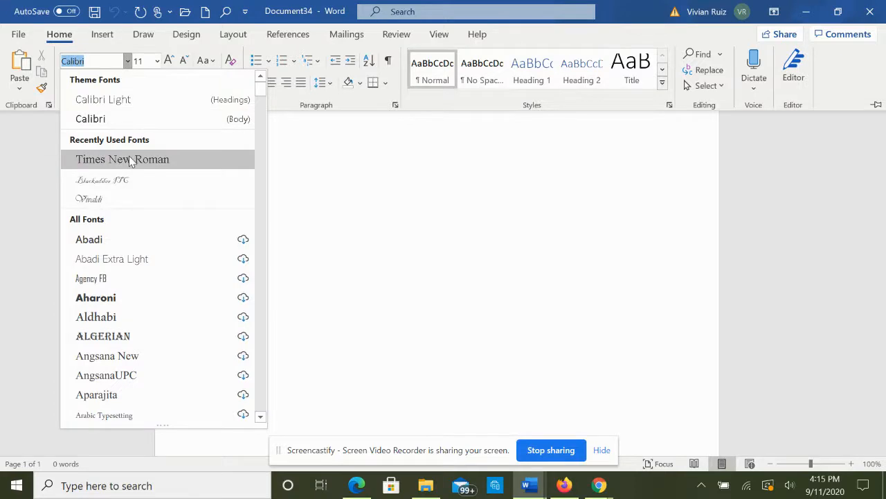
left_click(129, 158)
left_click(157, 61)
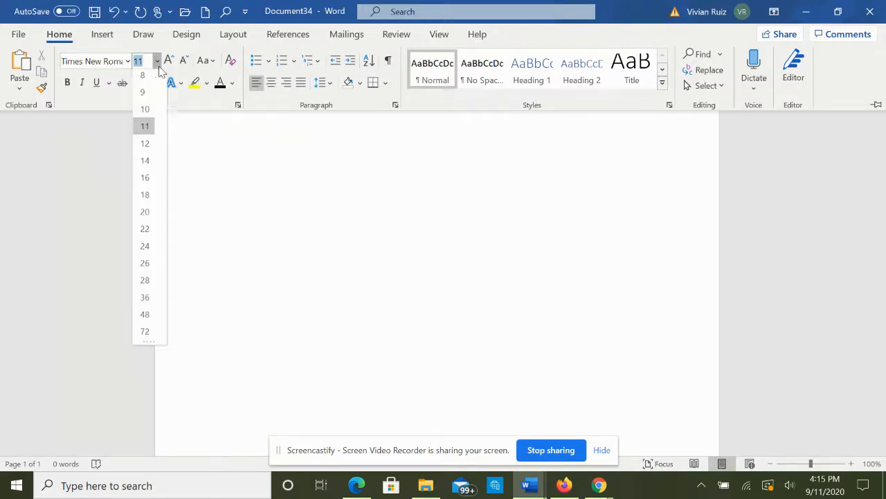
left_click(145, 146)
left_click(311, 187)
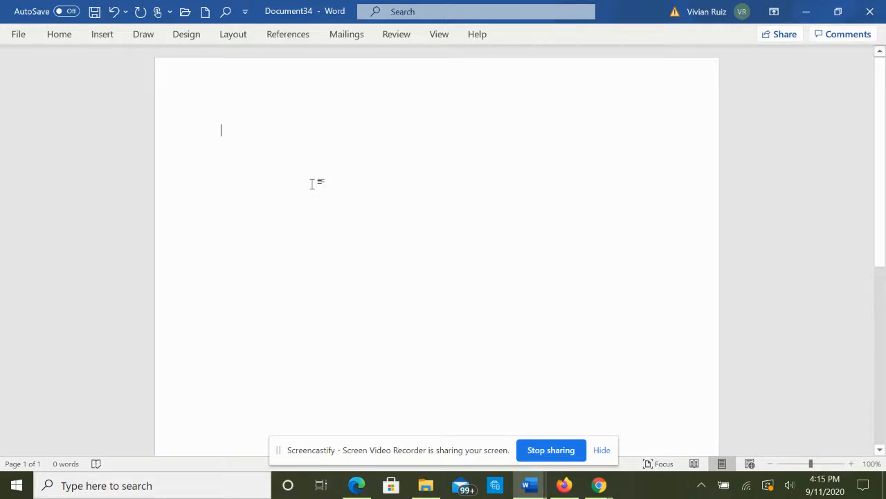
- Set the paragraph line spacing to Double
left_click(62, 32)
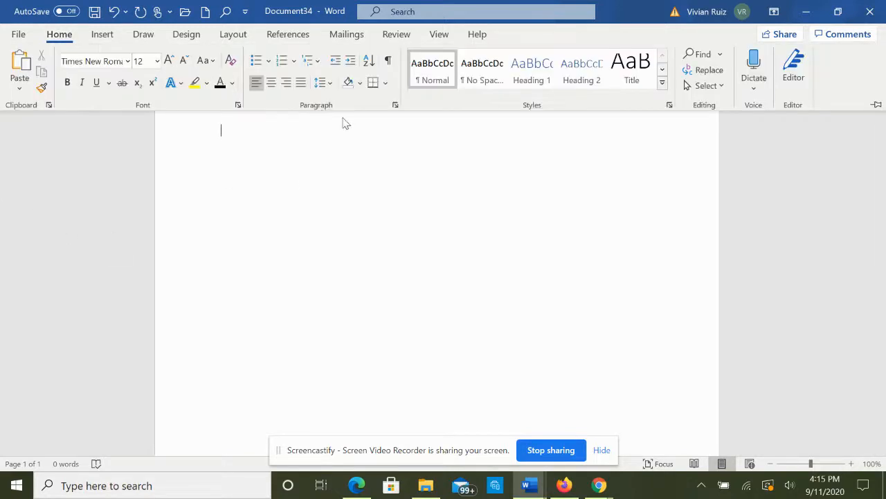
left_click(395, 104)
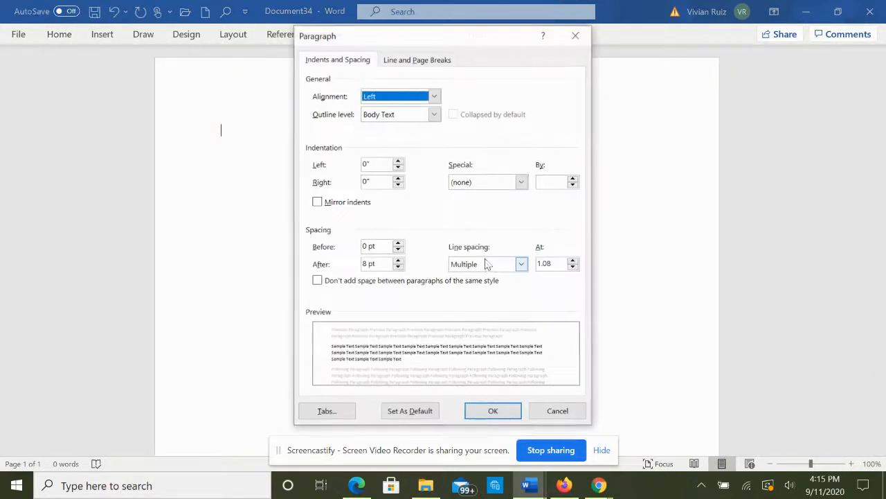
left_click(508, 263)
left_click(493, 300)
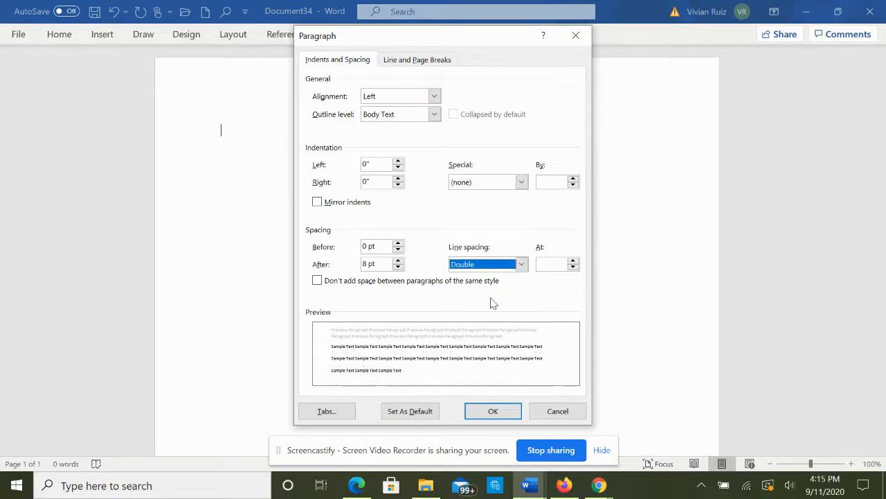
left_click(493, 410)
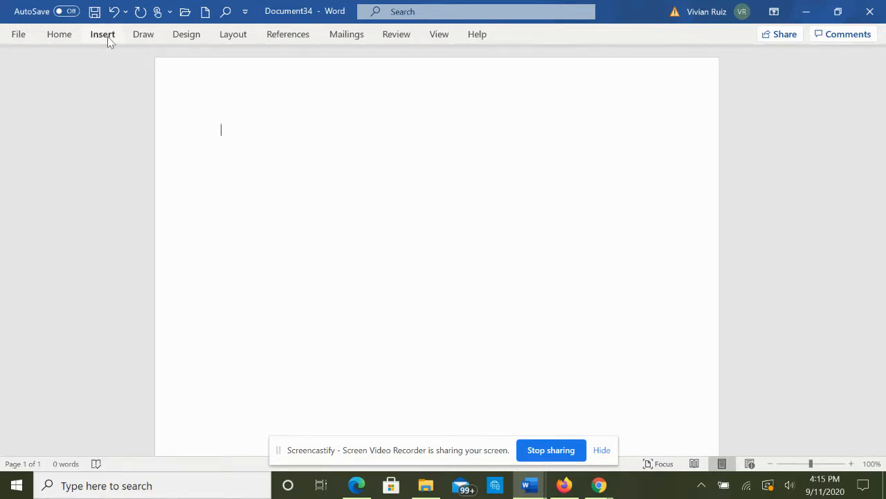
- Apply the Normal page margins of 1" on all sides
left_click(229, 36)
left_click(21, 69)
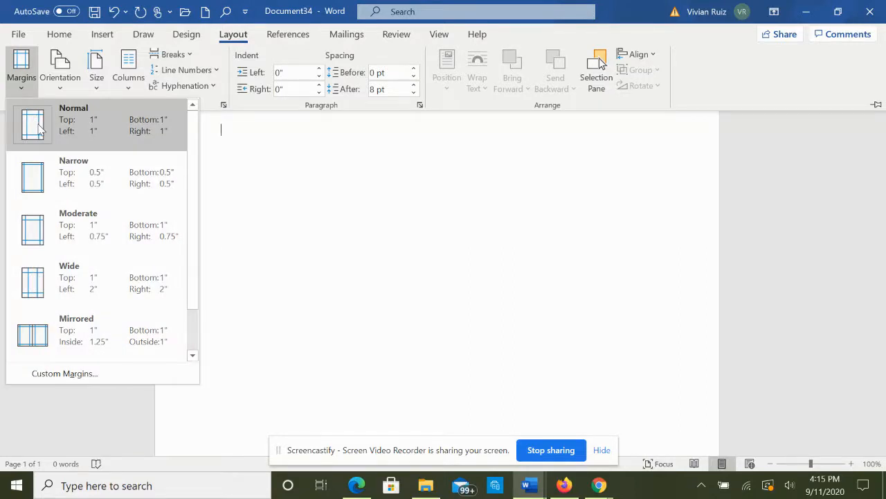
left_click(31, 128)
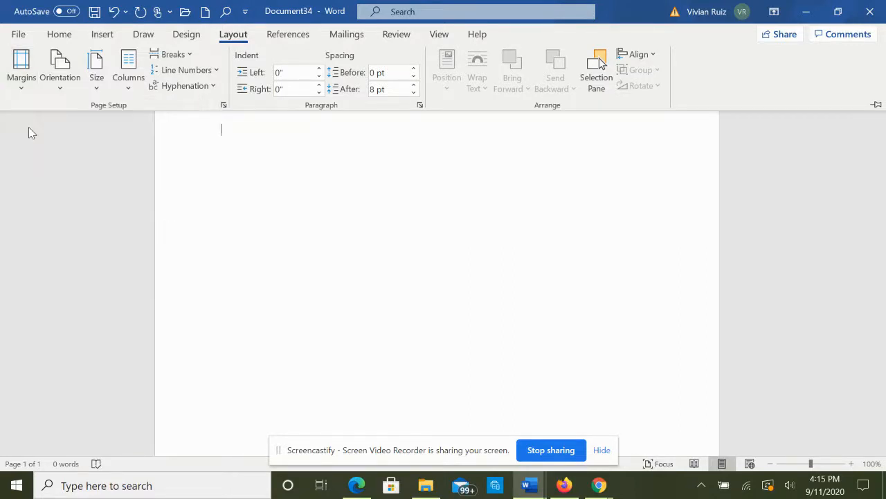
left_click(385, 199)
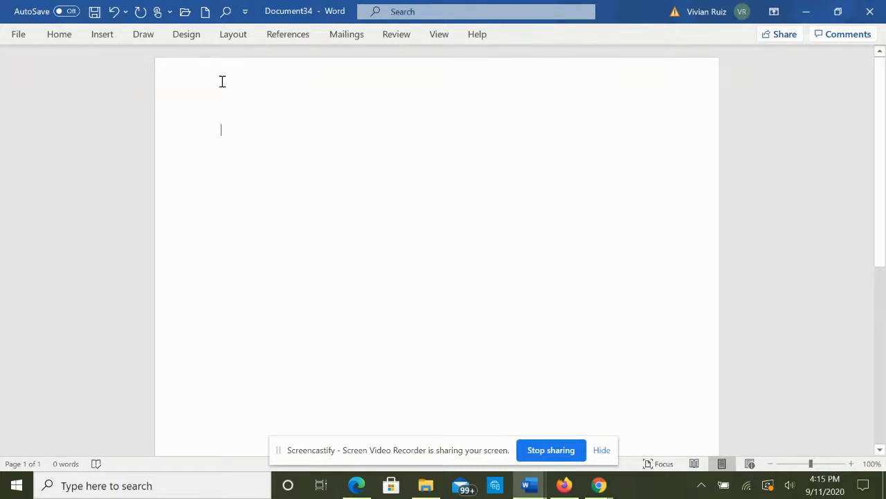
- Insert the built-in Ion (Light) header with a right-aligned page number
left_click(106, 39)
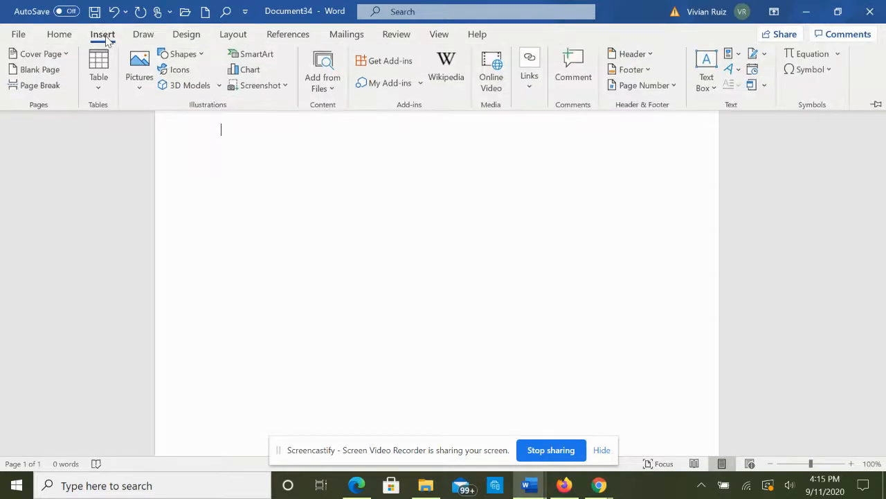
left_click(652, 56)
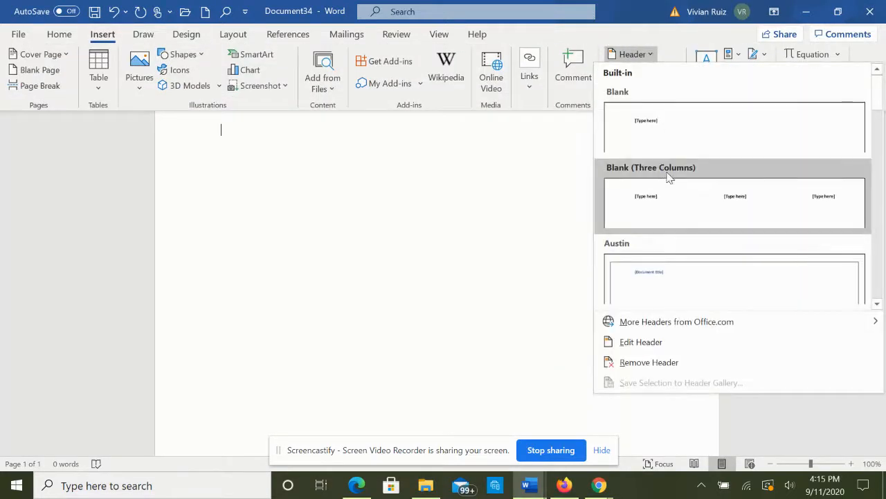
scroll(668, 178, "down", 5)
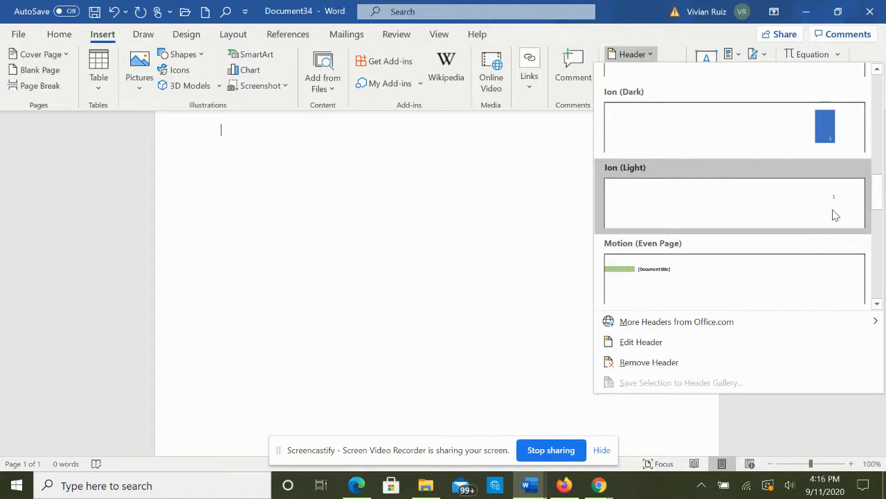
key("Escape")
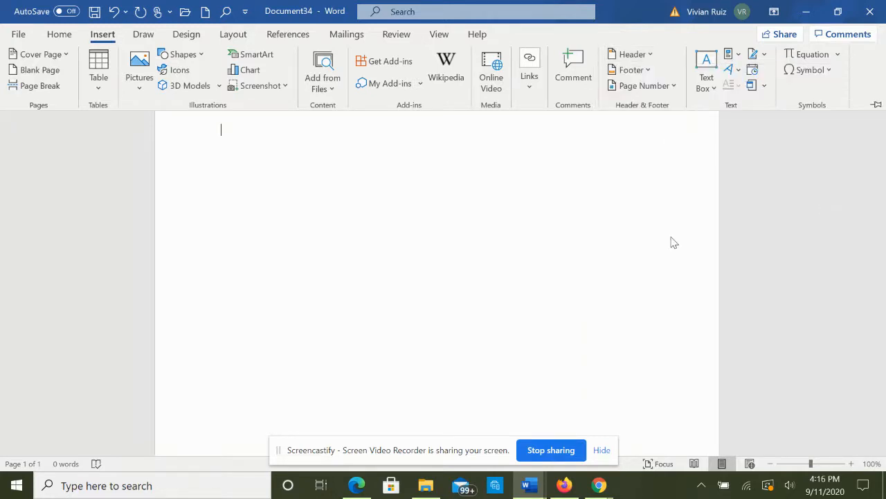
- Add the student's last name in front of the page number in the header
left_click(647, 98)
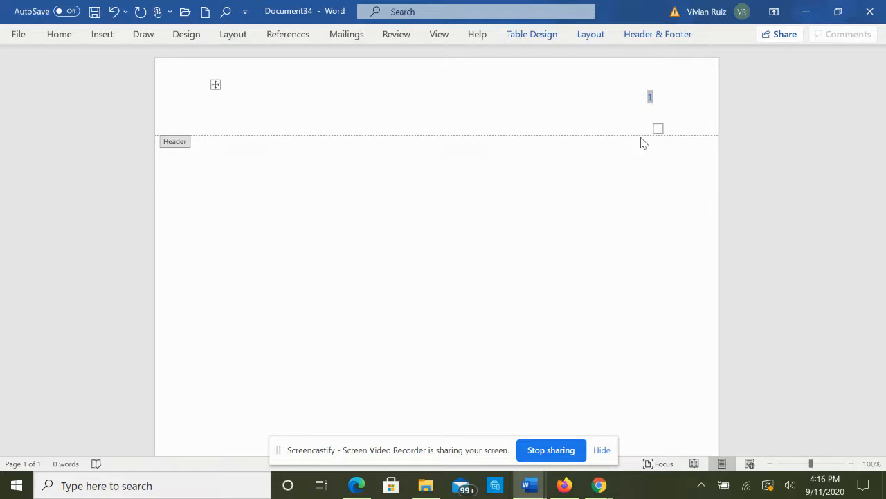
key("Left")
key("Right")
type("Smith")
left_click(682, 86)
left_click(639, 117)
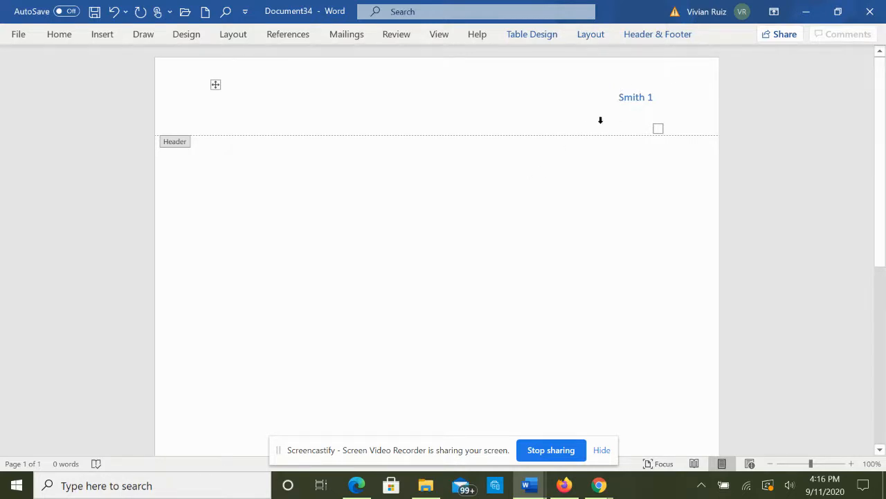
- Format the header's last name and page number as Times New Roman, size 12, in black, and leave the header
left_click_drag(617, 100, 661, 131)
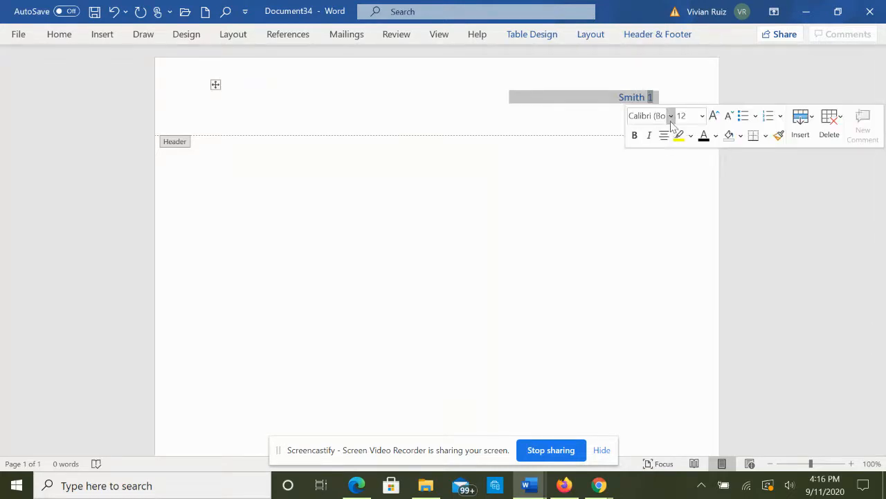
left_click(670, 116)
left_click(662, 217)
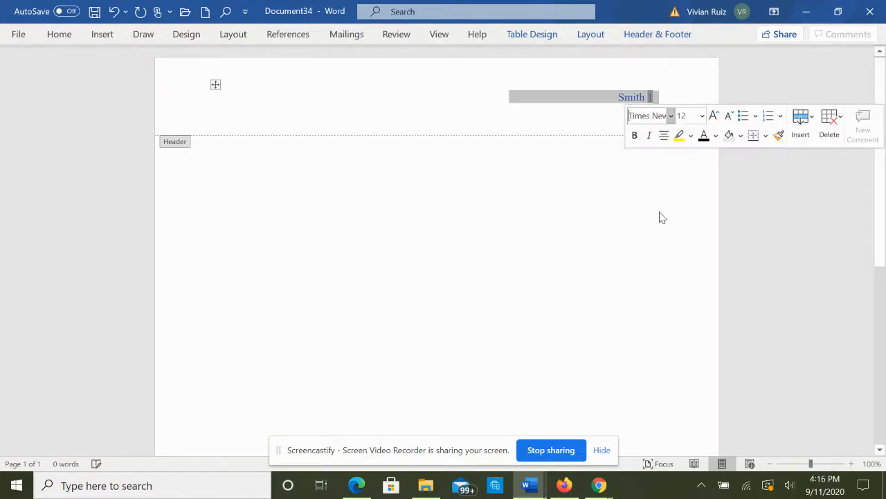
left_click(702, 116)
left_click(689, 202)
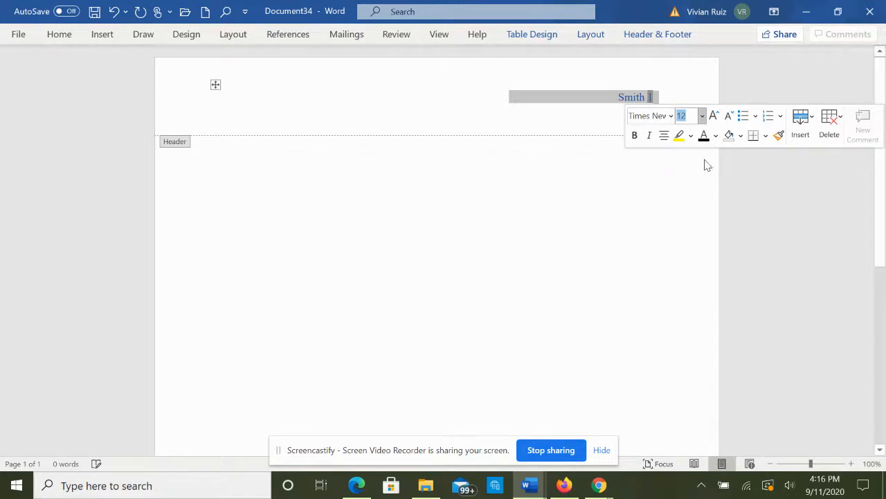
left_click(715, 136)
left_click(716, 155)
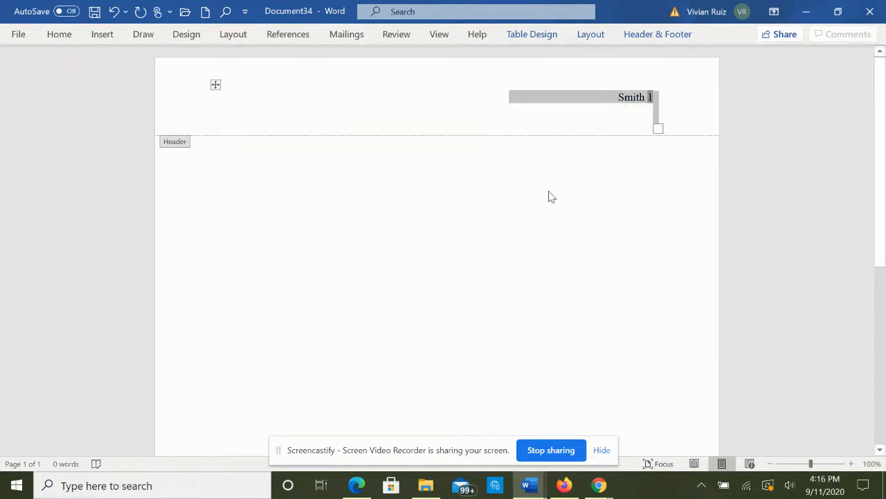
left_click(665, 104)
key("Escape")
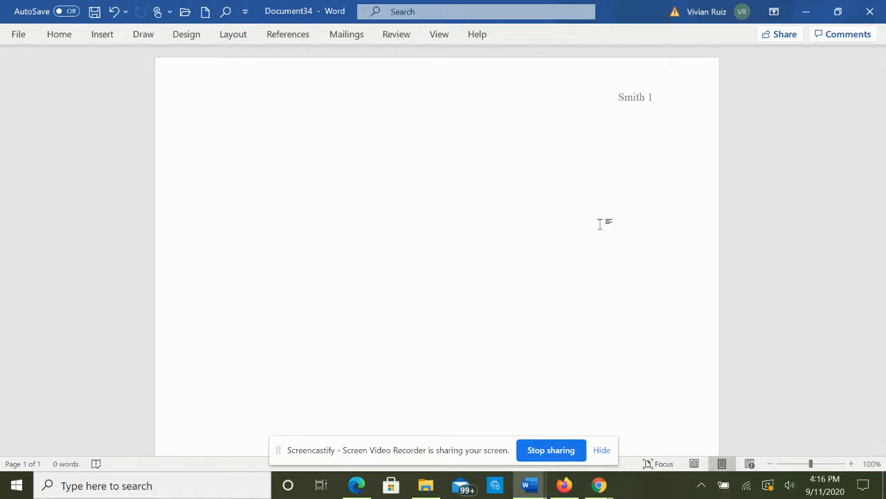
- Add blank lines until the document runs onto a second page, and check the header on both pages
key("Return")
key("Return")
key("Return")
key("Return")
key("Return")
key("Return")
key("Return")
key("Return")
key("Return")
key("Return")
key("Return")
key("Return")
key("Return")
key("Return")
key("Return")
key("Return")
key("Return")
key("Return")
key("Return")
key("Return")
key("Return")
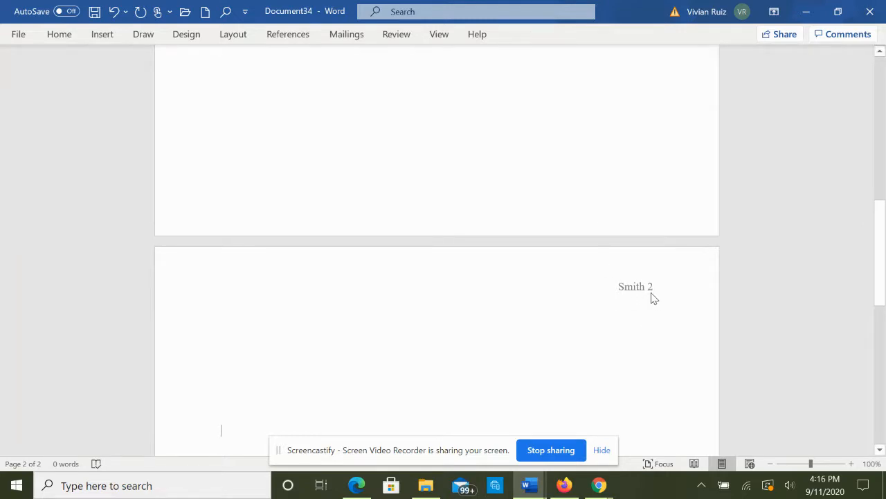
scroll(650, 296, "up", 10)
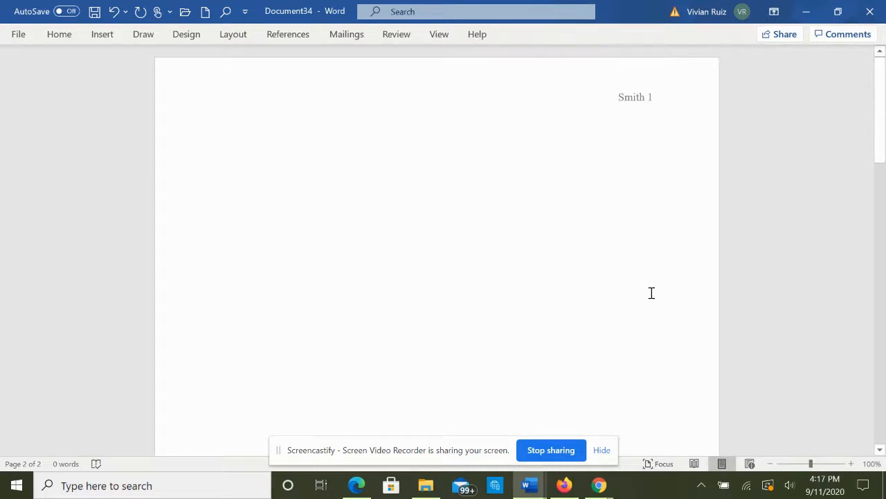
- Enter the student's full name near the top of the first page and the instructor's title and name on the line below
left_click(198, 183)
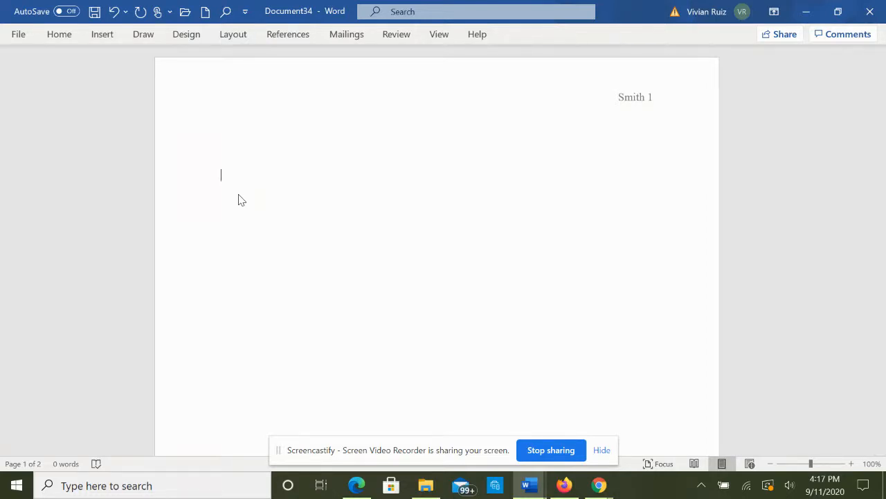
type("Jane Smith")
key("Return")
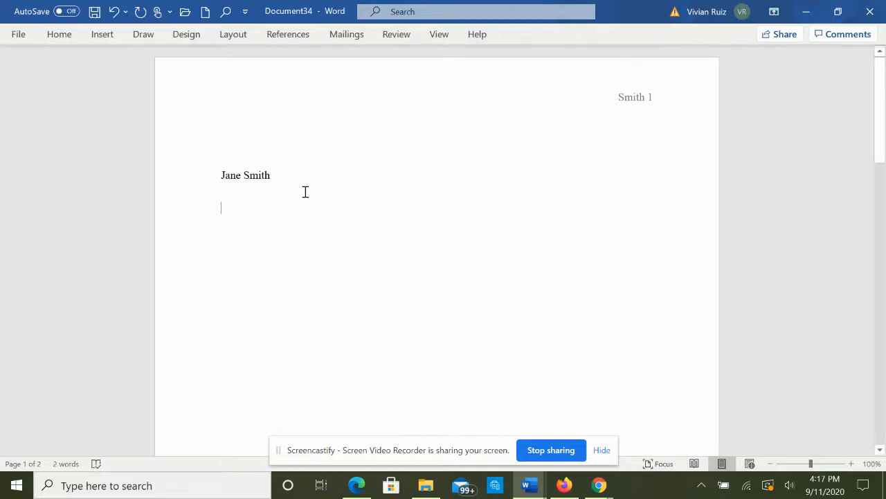
type("Dr. ")
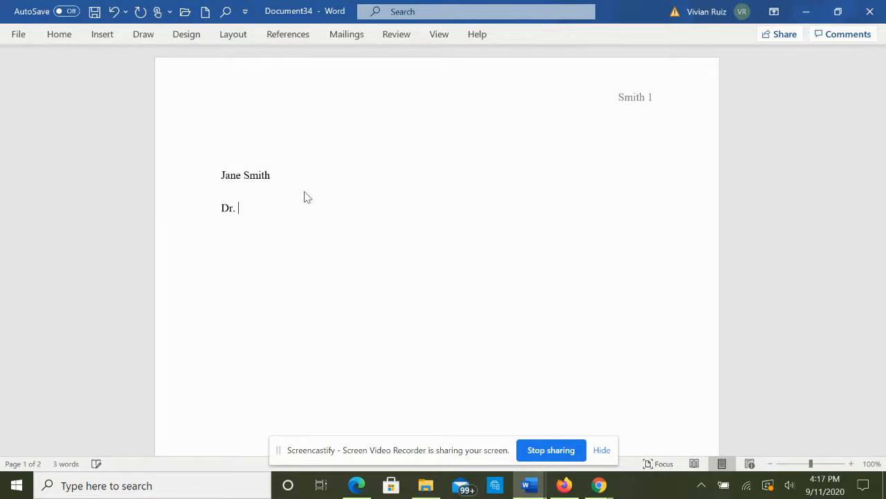
type("Ruiz ")
- Enter the course ENC 1102 and the date 20 September 2020 on separate lines below the instructor's name
type("EN")
type("C110")
key("Left")
key("Left")
key("Right")
key("Right")
key("Right")
key("Right")
type("20 Sepetember 2020")
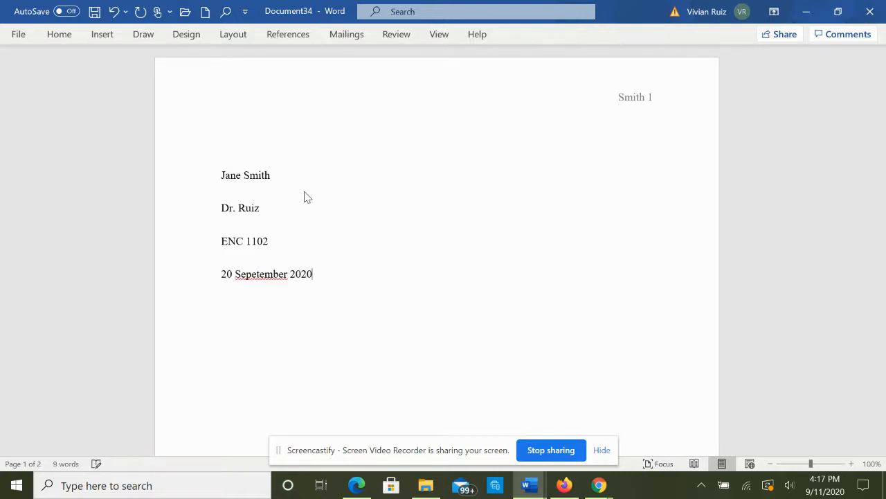
left_click(259, 277)
key("BackSpace")
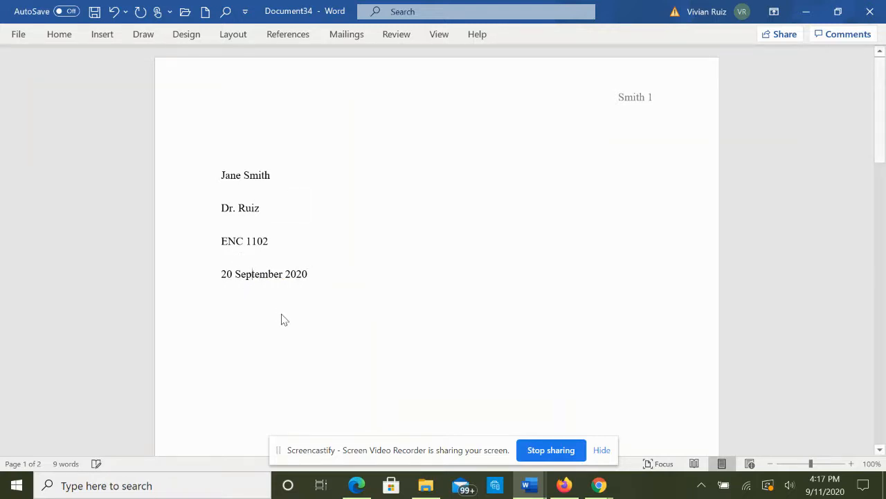
- Add a new line below the date and remove the empty line above the student's name
left_click(353, 270)
key("Return")
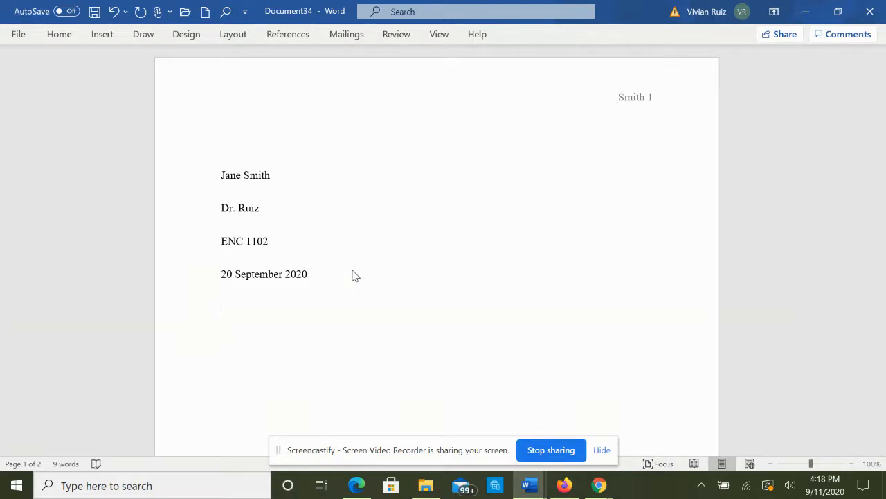
left_click(268, 139)
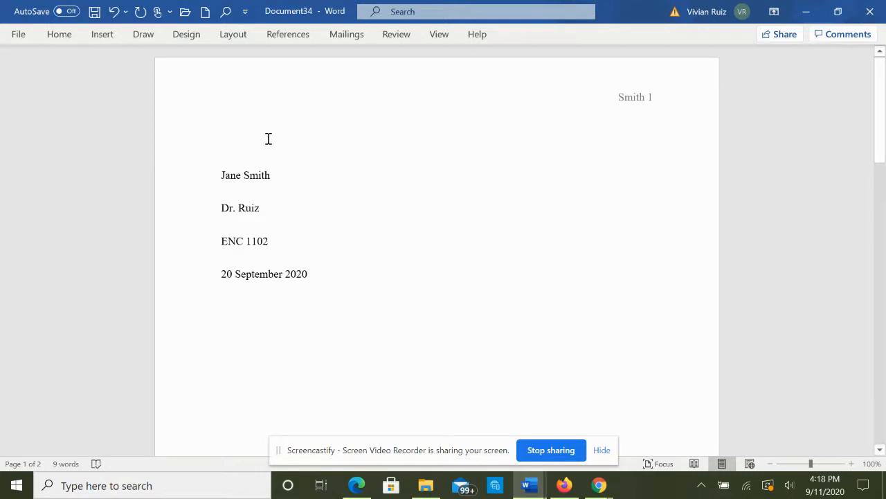
key("Delete")
left_click(342, 246)
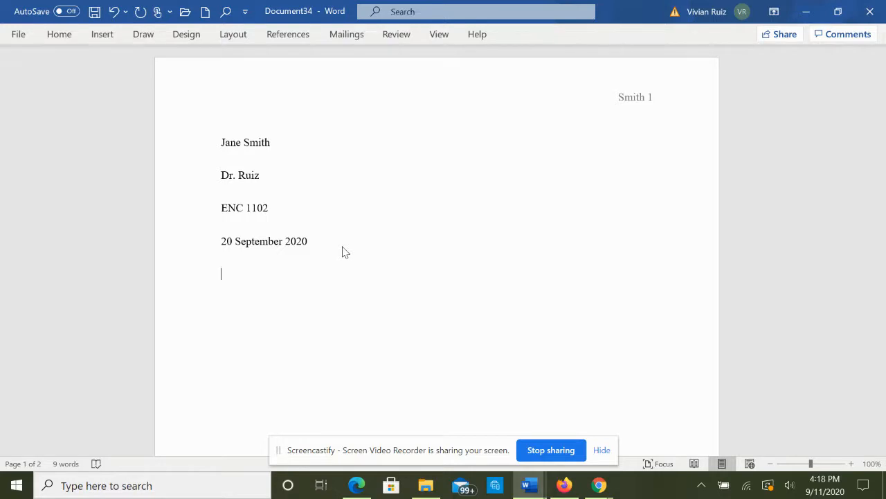
- Center the line below the date and begin the title there with "Homework: Questions"
left_click(59, 34)
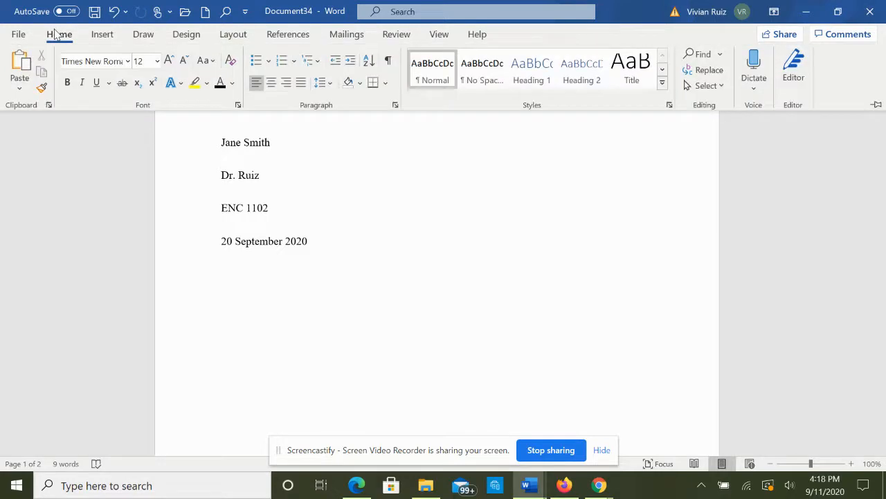
left_click(276, 81)
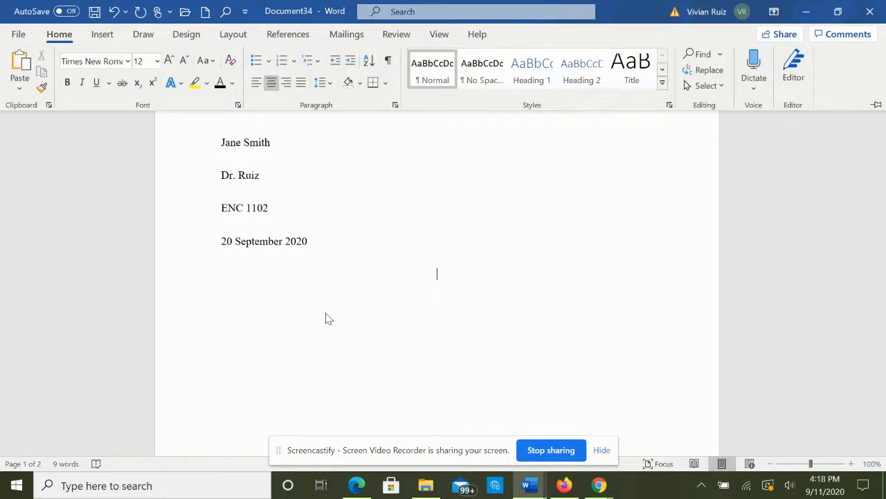
type("Homework")
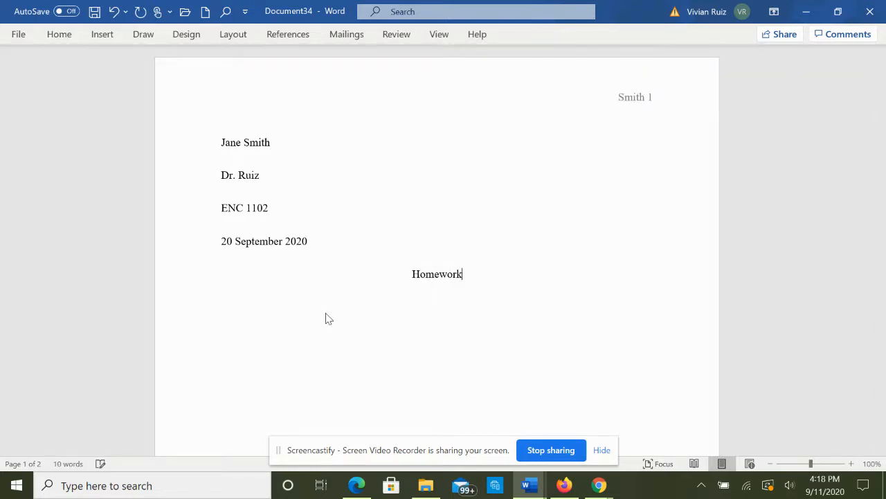
type(" Questions")
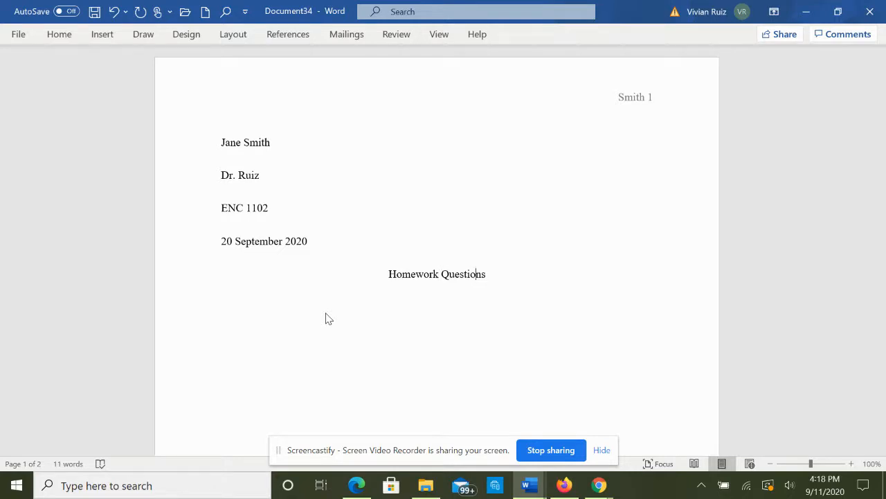
type(":")
key("BackSpace")
type(":")
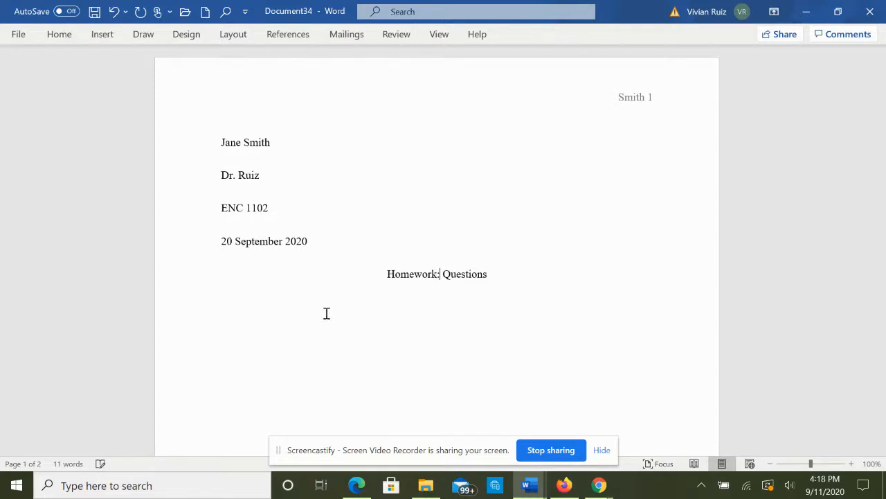
- Continue the title with "On", an opening quotation mark and the film name Coco in italics
key("End")
type("ON")
type("\"")
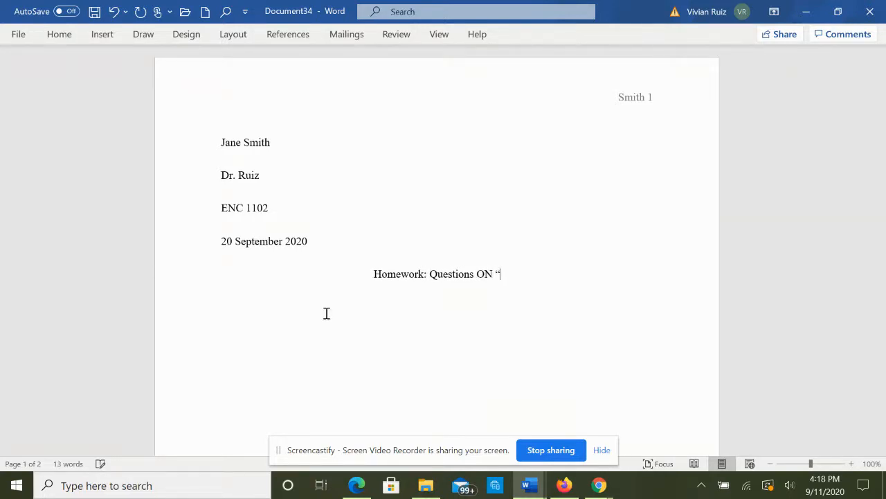
key("BackSpace")
key("BackSpace")
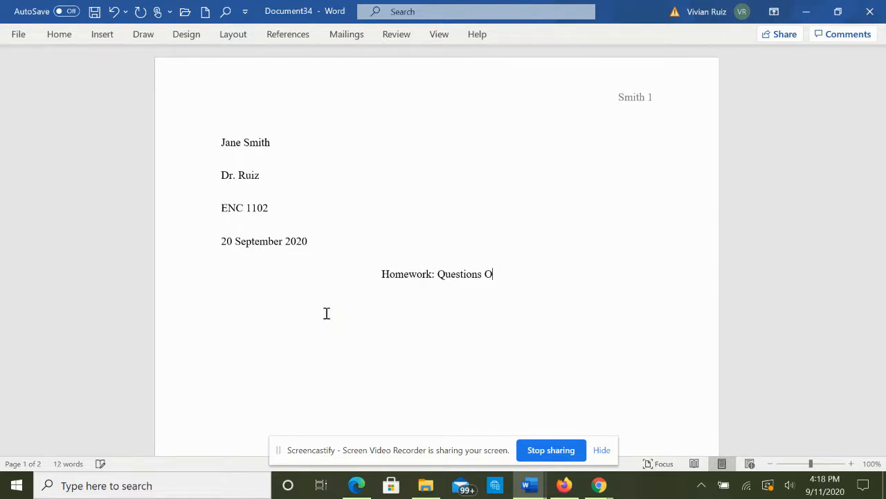
type("n \"")
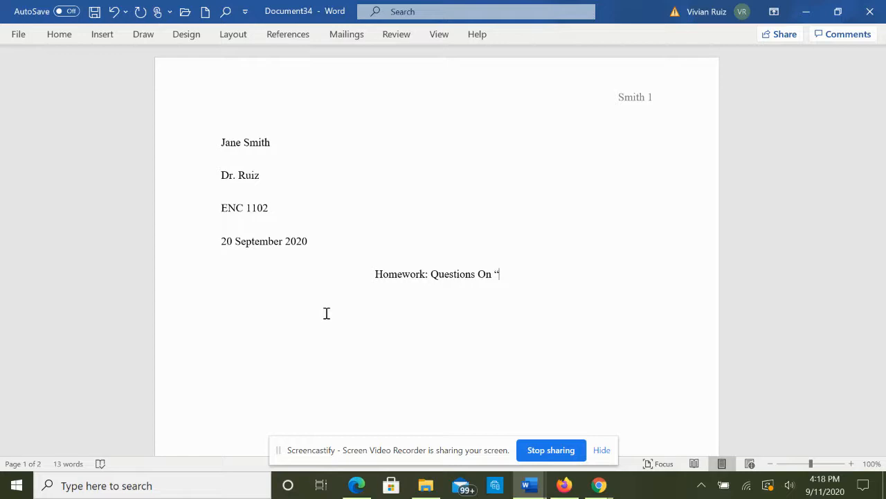
left_click(66, 34)
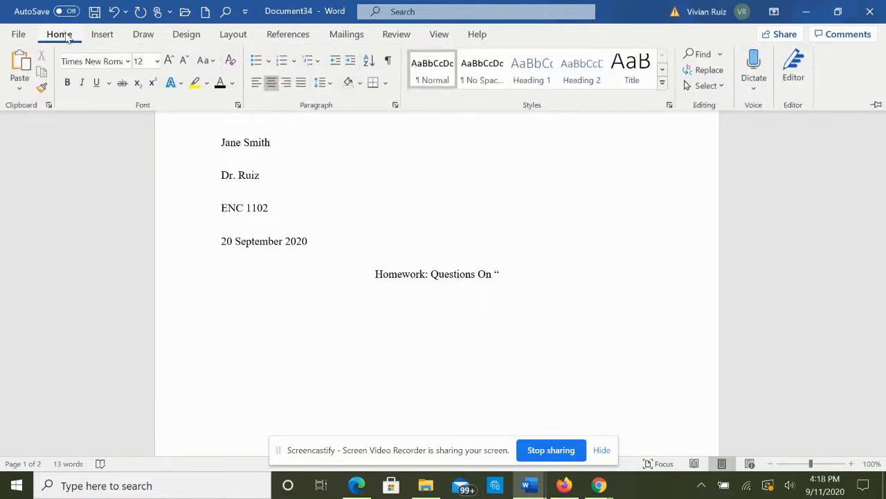
left_click(81, 83)
type("Coco")
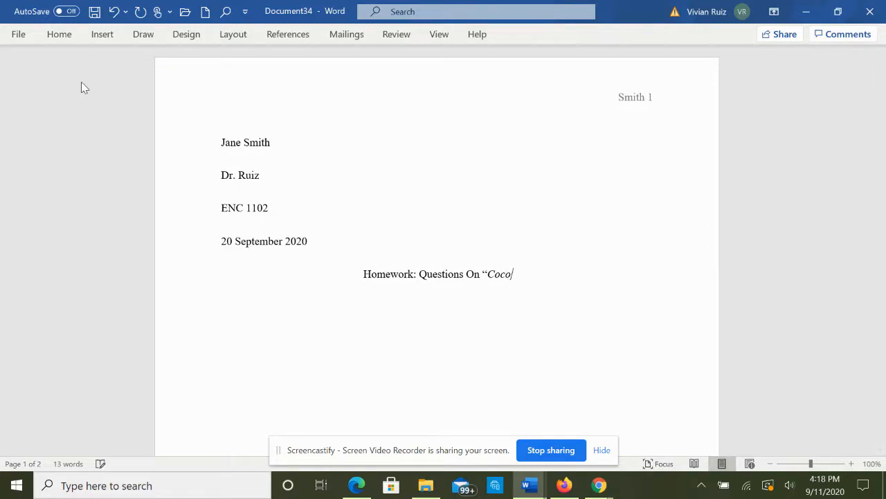
- Complete the title in non-italic text with ": Story About Borders and Love" and a closing quotation mark
left_click(66, 36)
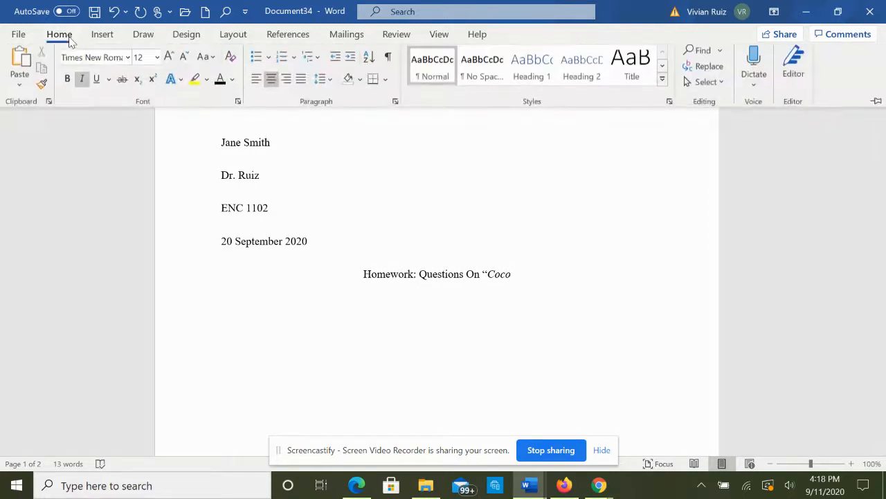
left_click(82, 82)
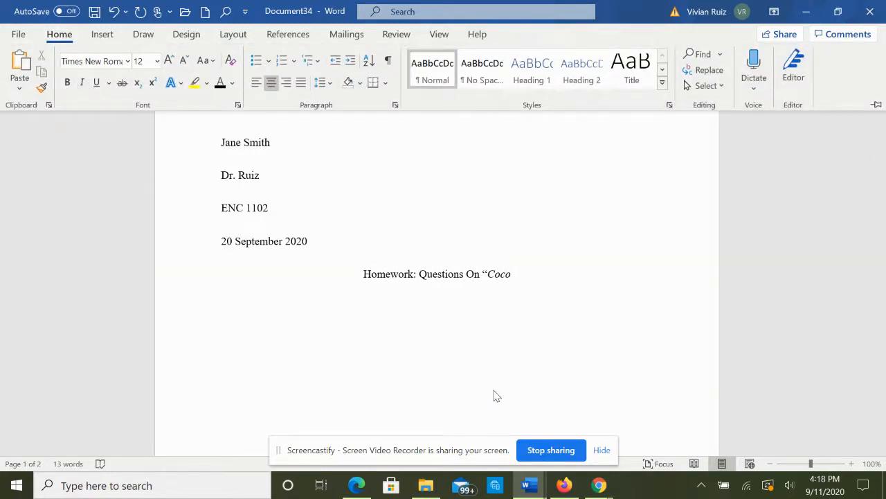
type(": A")
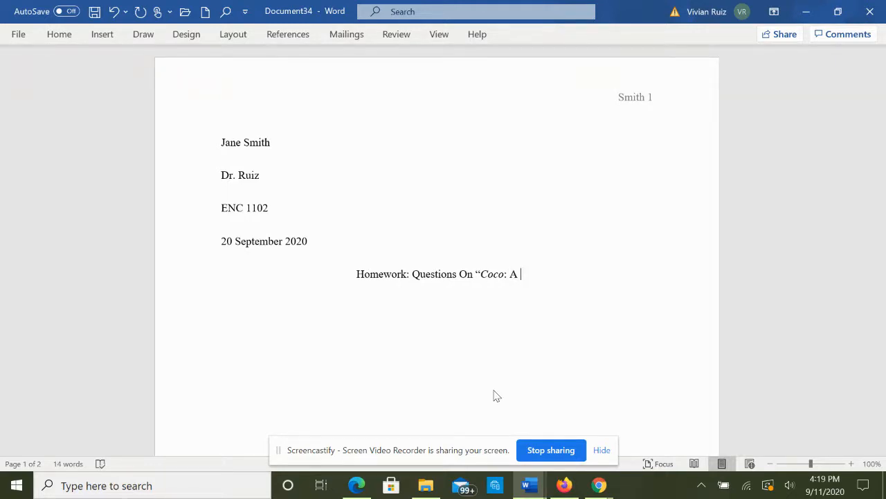
key("ctrl+shift+Left")
type("St")
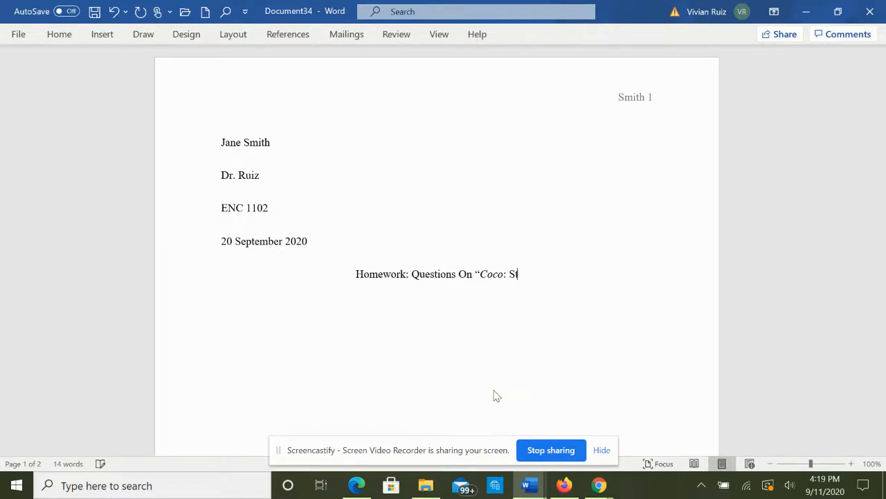
type("ory Abou")
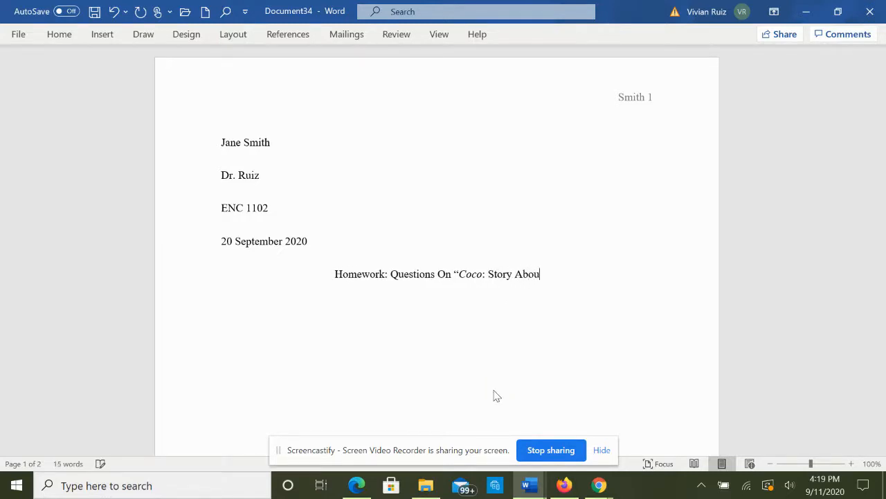
type("t Border")
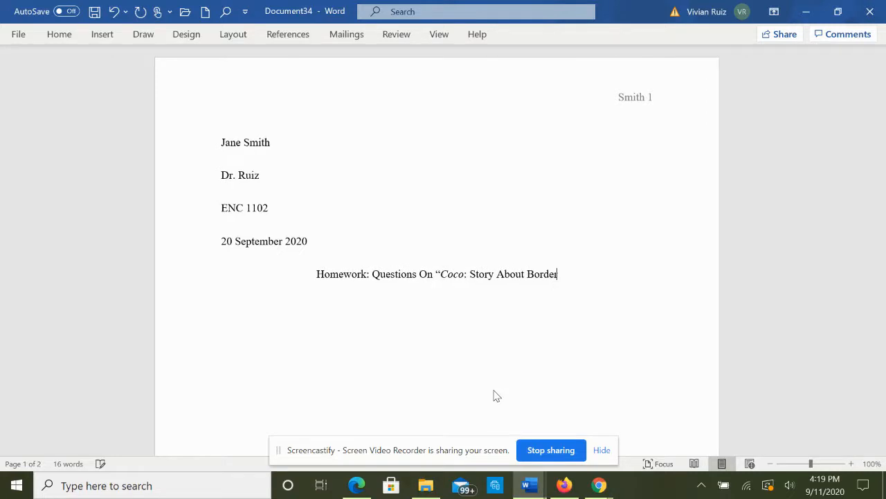
type("s and Love\"")
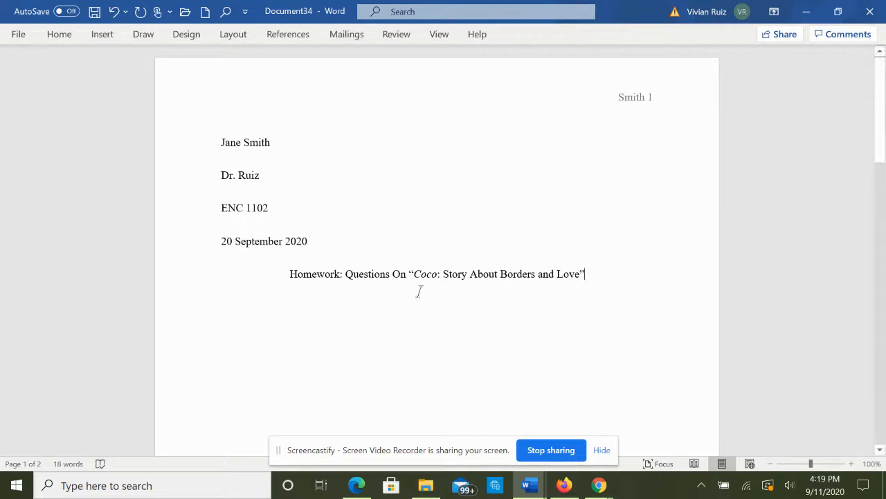
- Select the quoted article title, and the italicized film name Coco within it, to examine their formatting
left_click_drag(409, 272, 588, 273)
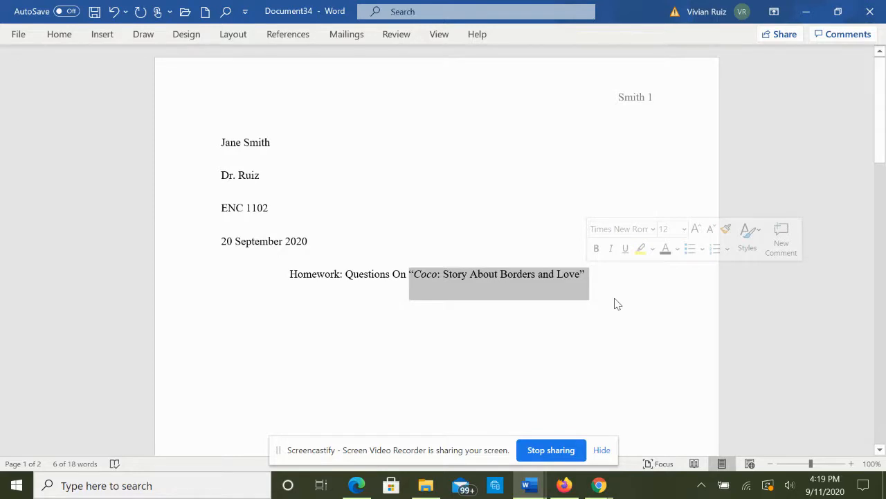
left_click(597, 291)
left_click_drag(416, 275, 442, 275)
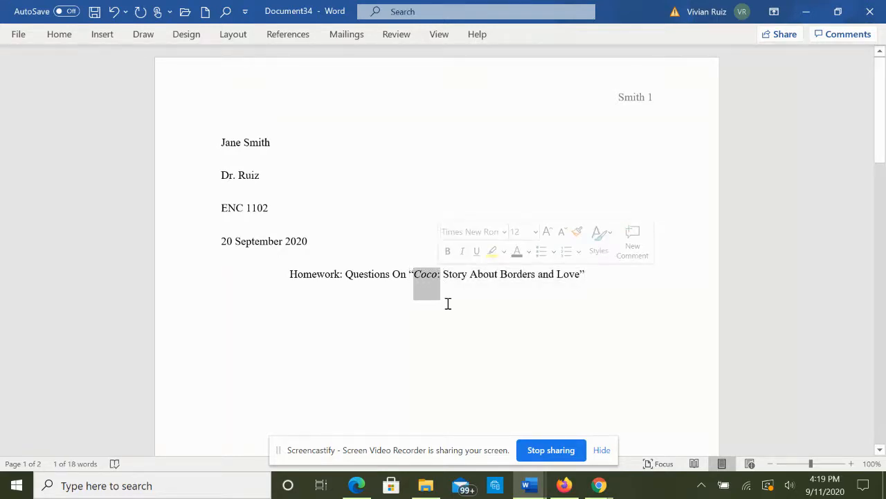
- Add a left-aligned line below the title and start a numbered list there at 1
left_click(593, 327)
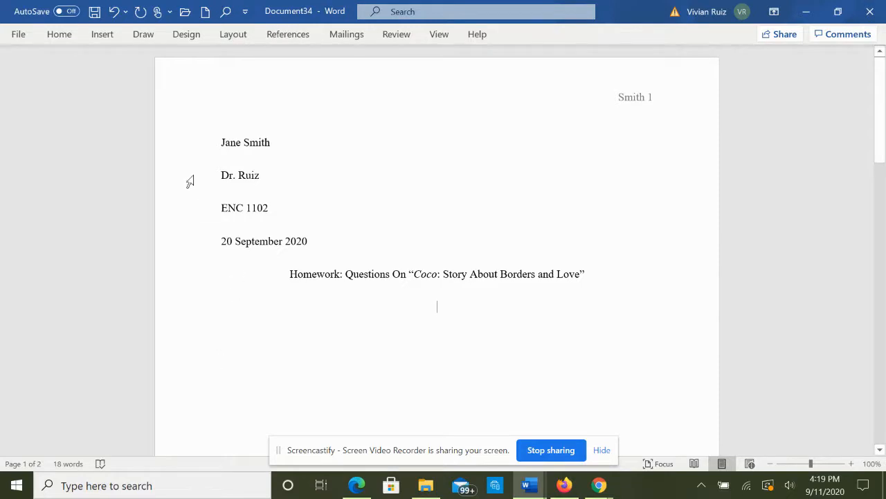
left_click(59, 36)
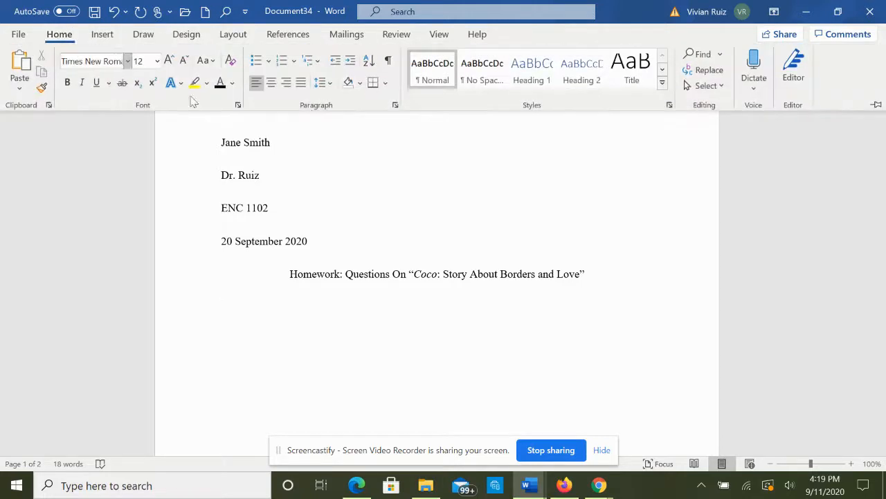
left_click(255, 86)
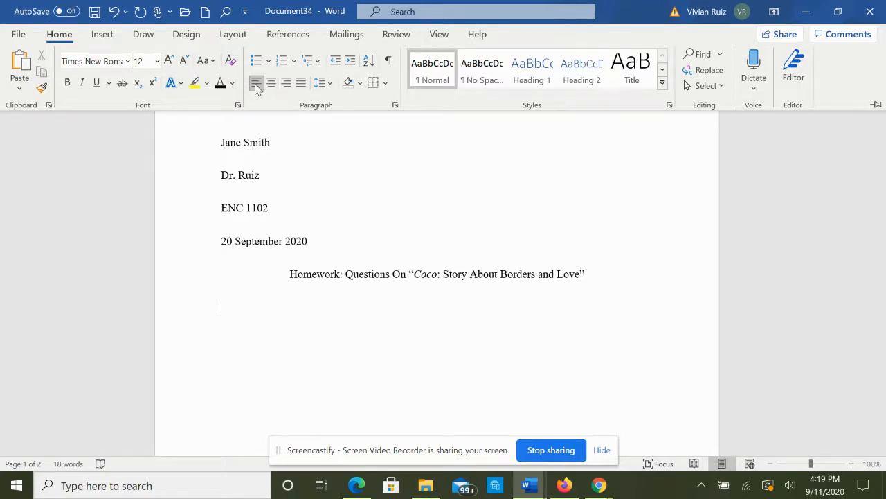
left_click(259, 342)
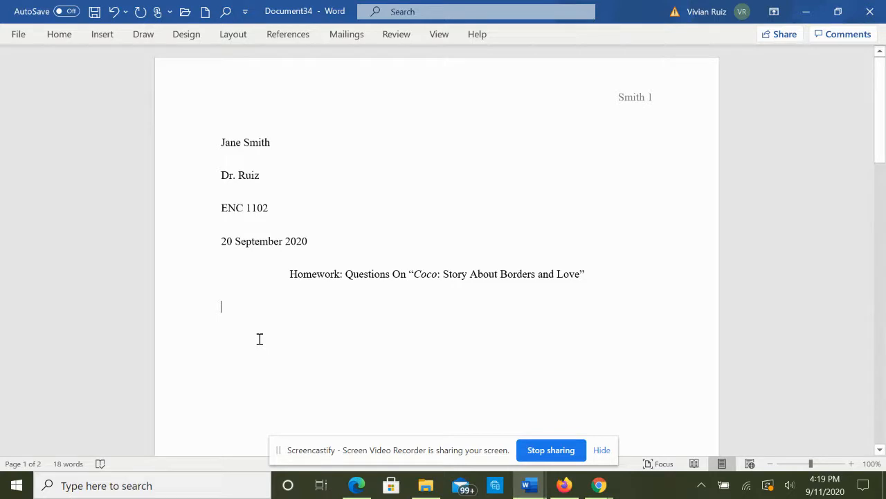
type("1")
- Switch to the Coco Film Questions document and copy the text of question 1
mouse_move(533, 487)
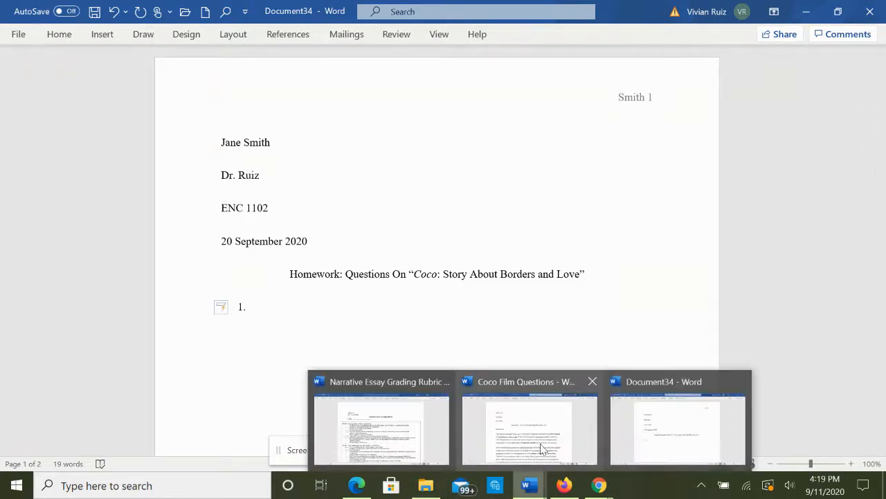
left_click(542, 447)
scroll(506, 344, "down", 5)
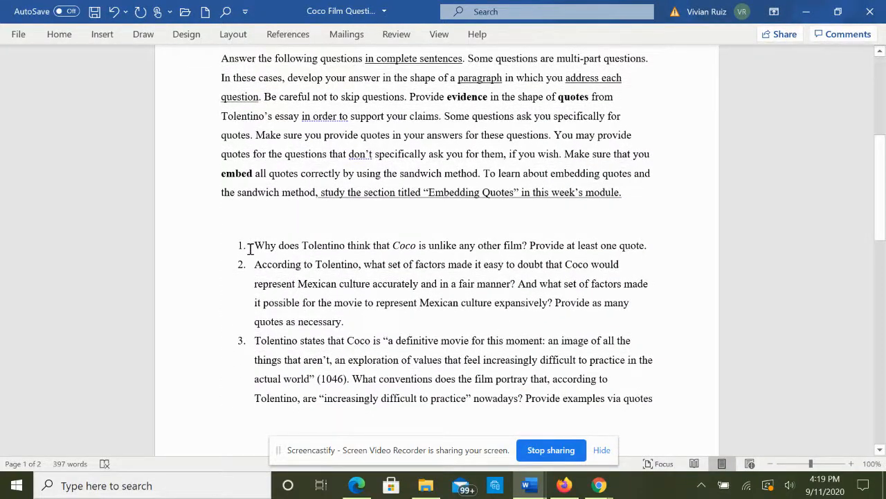
left_click_drag(253, 245, 642, 252)
right_click(642, 253)
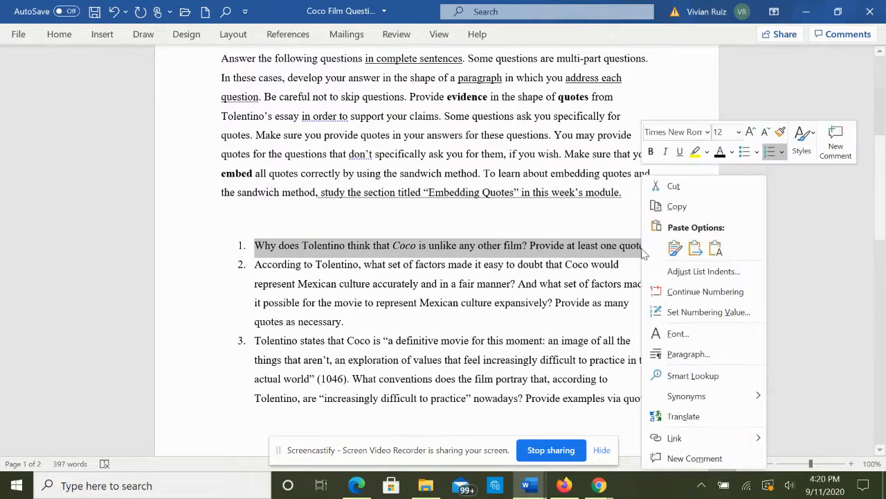
left_click(679, 207)
- Return to Document34 and paste the copied question as list item 1, continuing the list
left_click(530, 486)
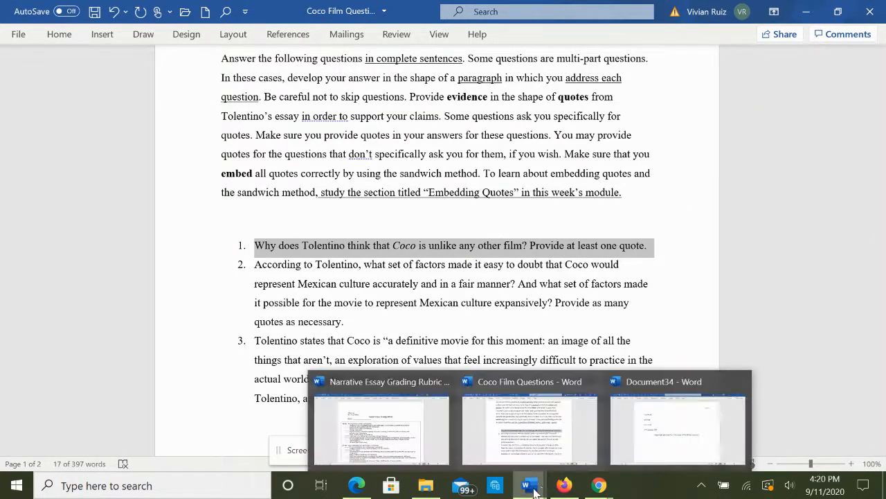
left_click(678, 416)
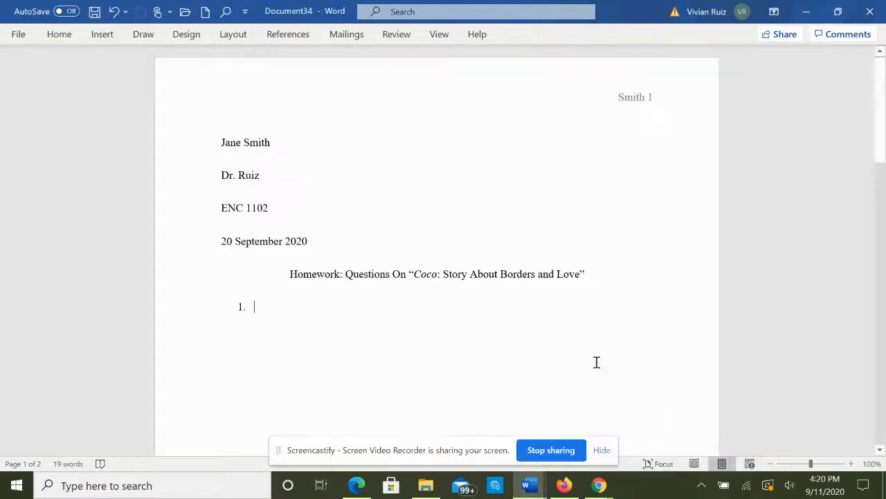
right_click(263, 311)
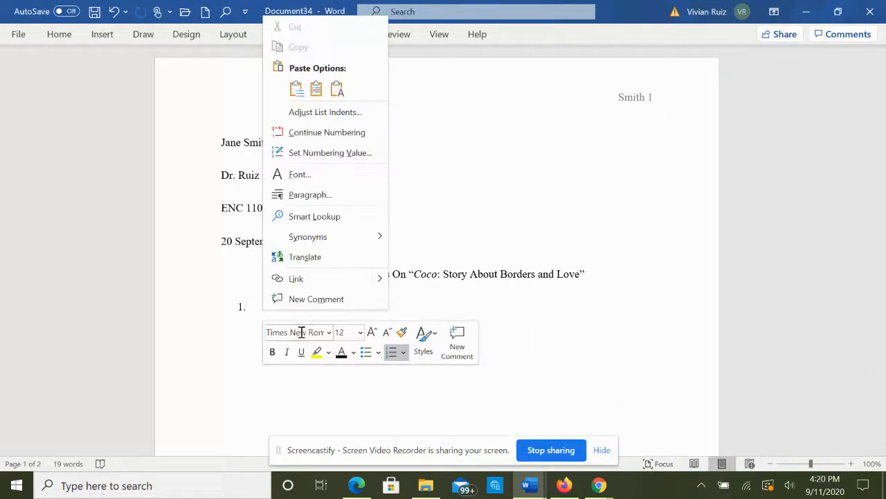
left_click(296, 89)
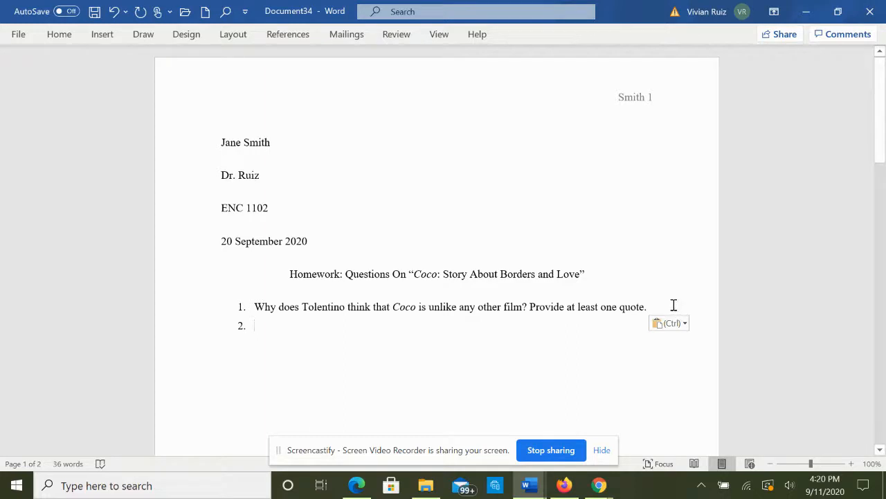
- Enter the placeholder "Answer question here....." on an unnumbered line under question 1 and start list item 2 below it
key("BackSpace")
type("Answer question here.....")
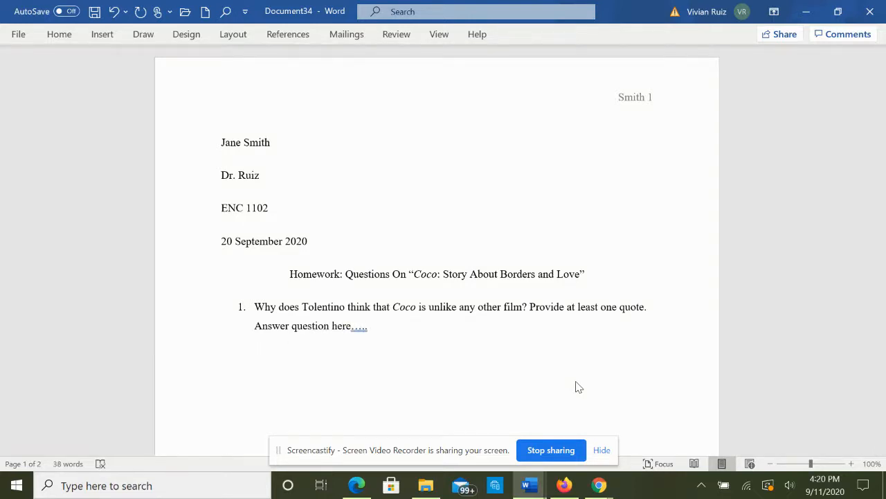
type("2.")
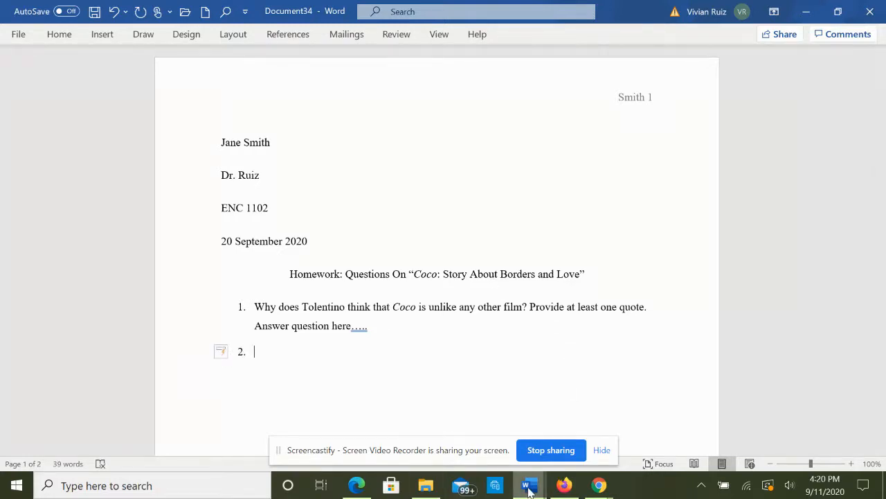
- Switch to the Coco Film Questions document and copy the full text of question 2
mouse_move(529, 484)
left_click(533, 455)
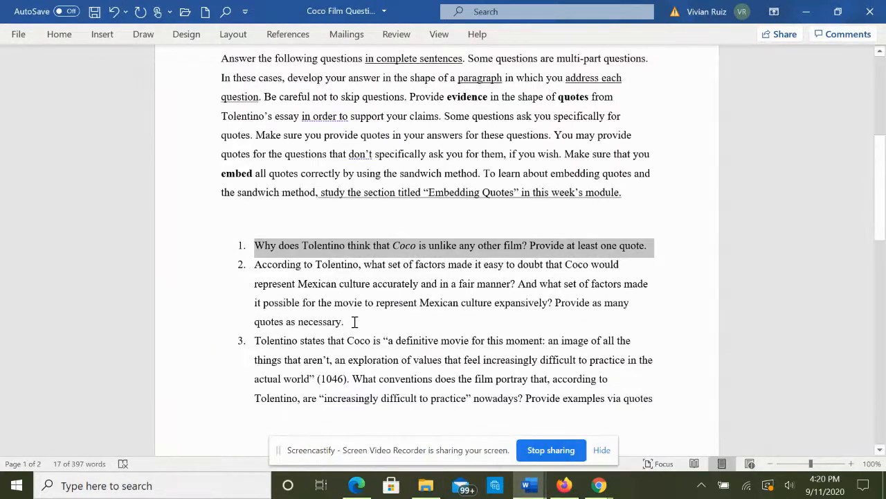
left_click_drag(352, 321, 262, 268)
right_click(276, 268)
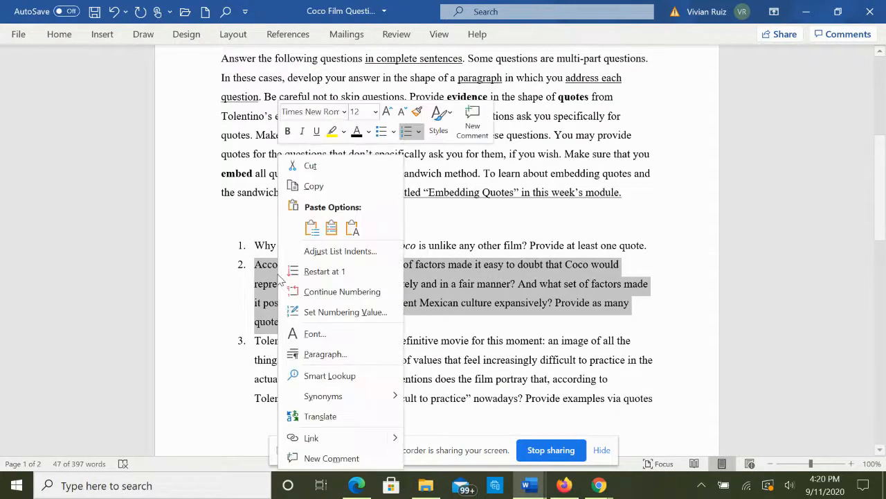
left_click(315, 185)
- Return to Document34 and paste the copied question as list item 2
mouse_move(565, 485)
mouse_move(529, 485)
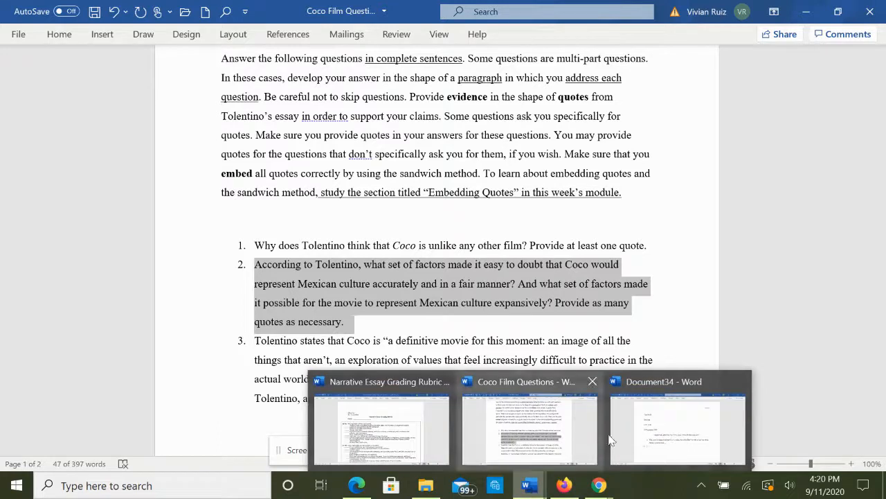
left_click(789, 429)
right_click(287, 354)
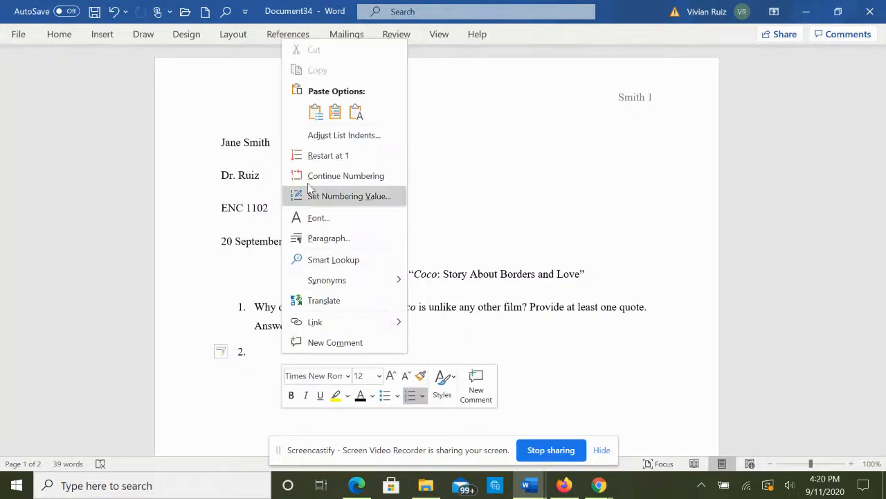
left_click(320, 121)
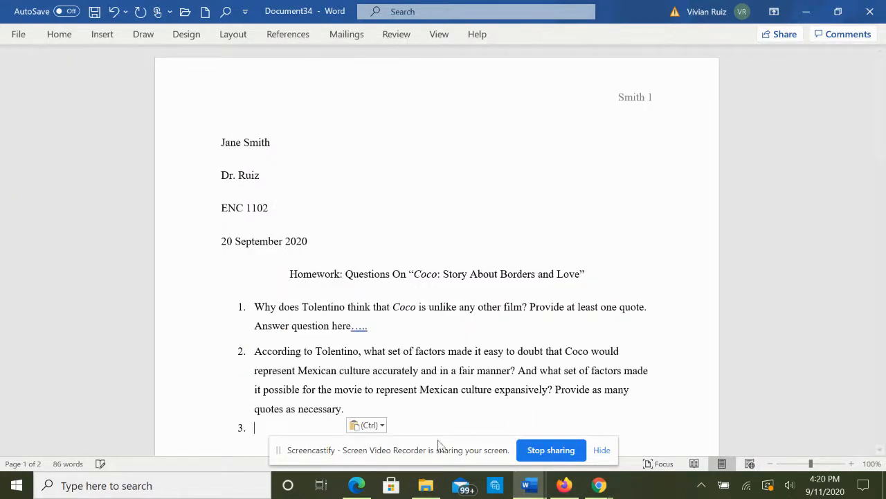
- Enter the filler answer "agkhkhjlkj" on an unnumbered line under question 2 and indent the answer line under question 1
scroll(405, 394, "down", 2)
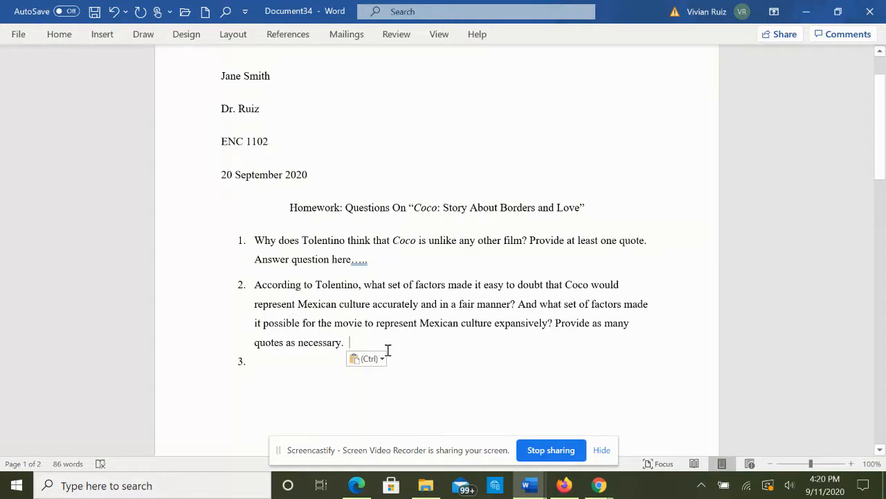
key("Return")
type("agkhkhjlkj")
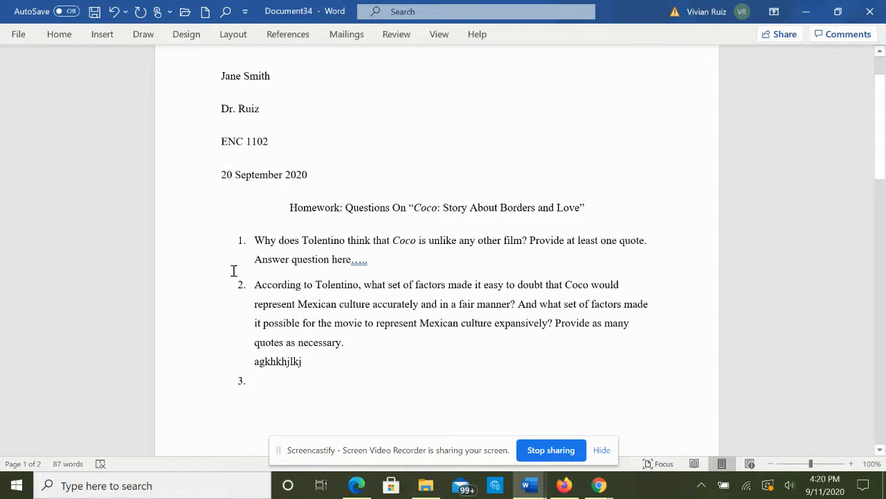
left_click(256, 260)
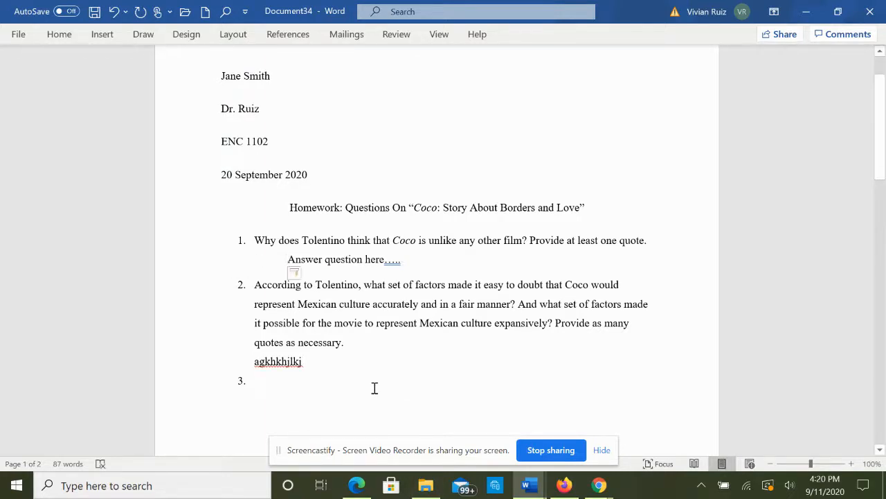
- Delete the filler answer under question 2, keeping its unnumbered line empty
left_click(313, 359)
key("BackSpace")
key("BackSpace")
key("BackSpace")
key("BackSpace")
key("BackSpace")
key("BackSpace")
key("BackSpace")
key("BackSpace")
key("BackSpace")
key("BackSpace")
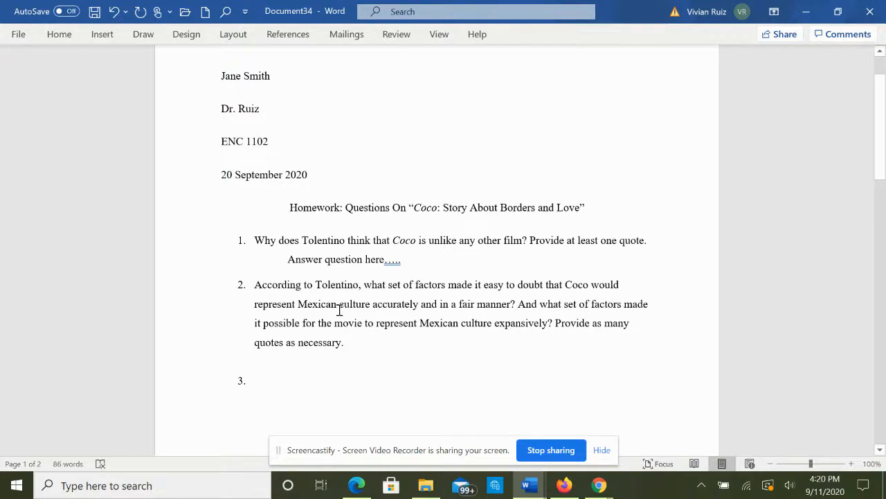
- Review the homework page layout and highlight the instruction "Provide at least one quote" in question 1
scroll(339, 310, "up", 2)
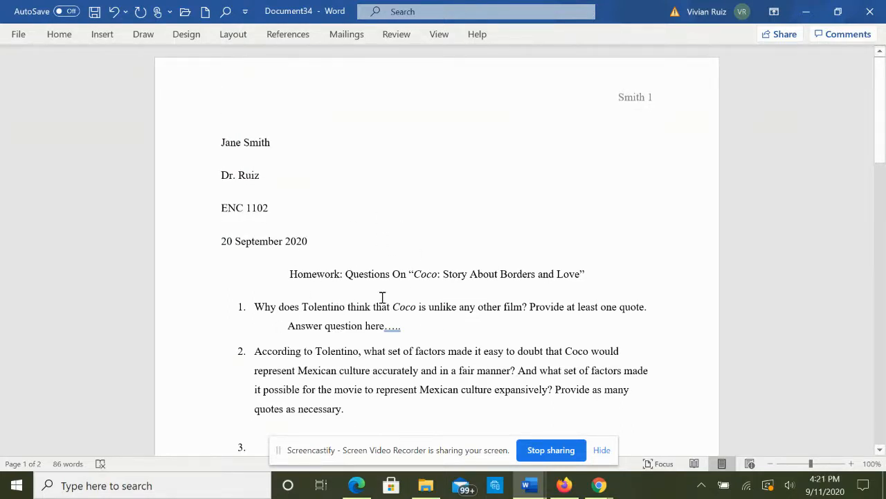
scroll(388, 298, "down", 2)
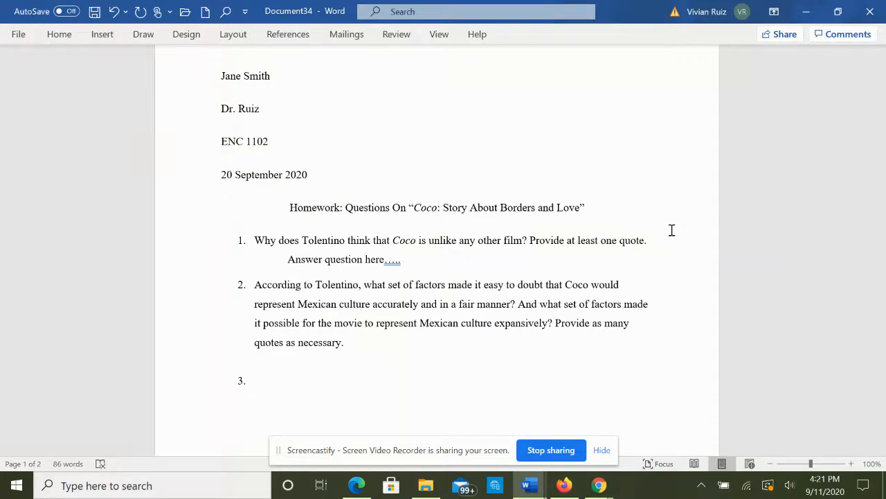
scroll(623, 239, "down", 1)
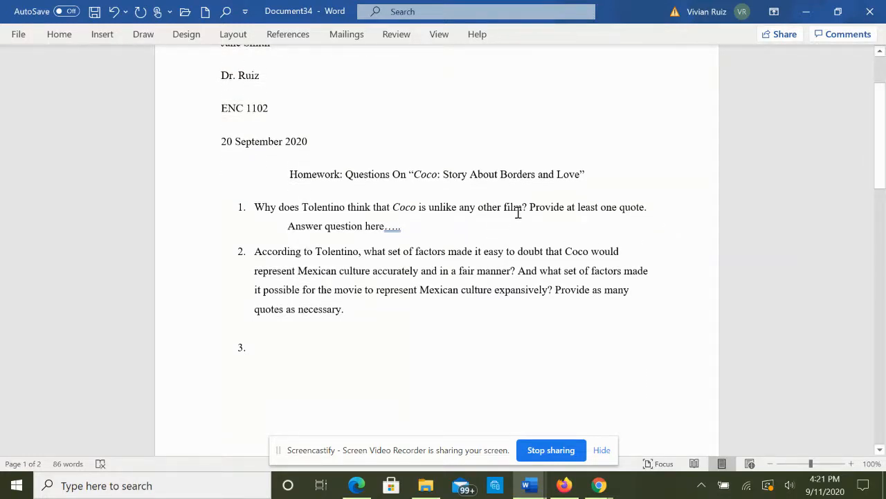
left_click_drag(530, 206, 642, 207)
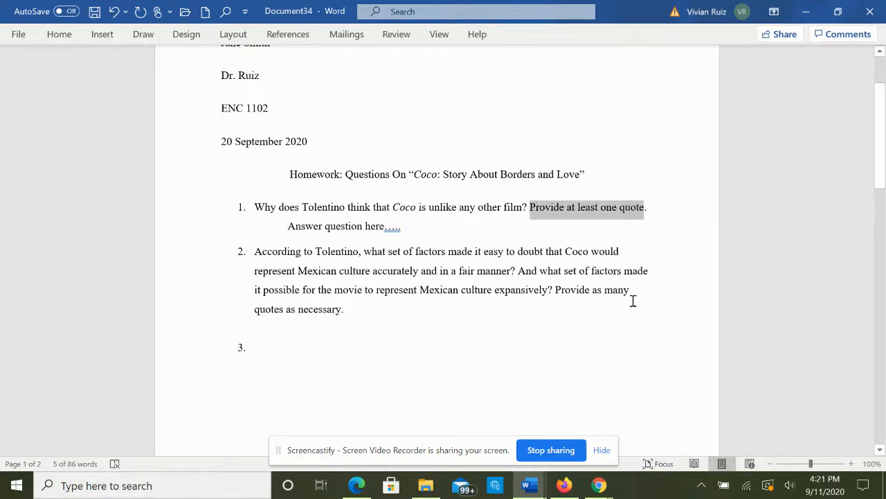
- Switch to Chrome and show The Writing Process course page at the MLA Crash Course video on formatting a paper
mouse_move(564, 488)
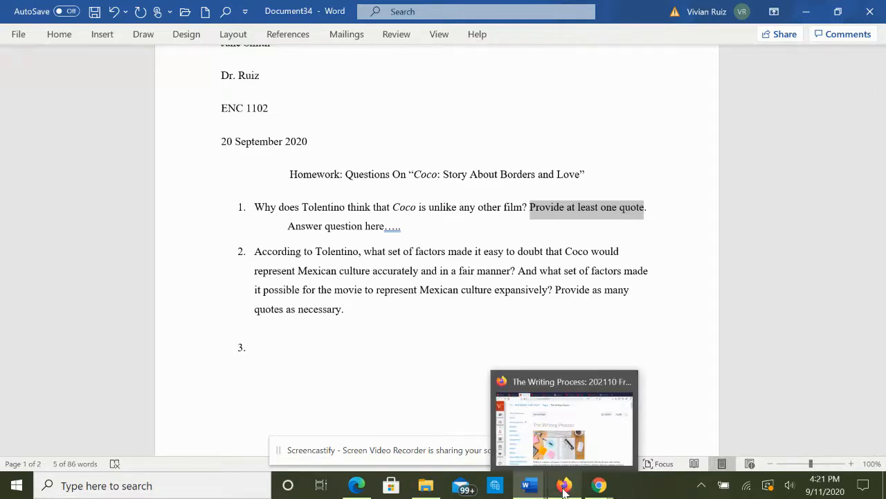
left_click(565, 473)
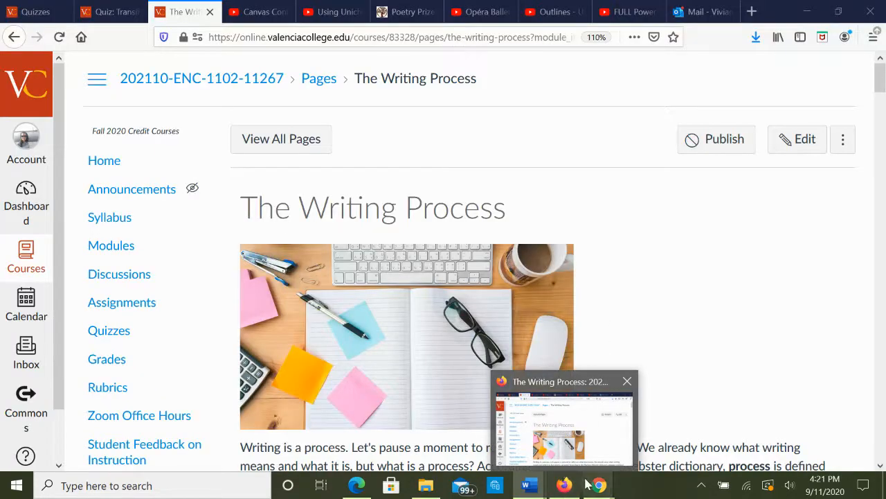
mouse_move(600, 487)
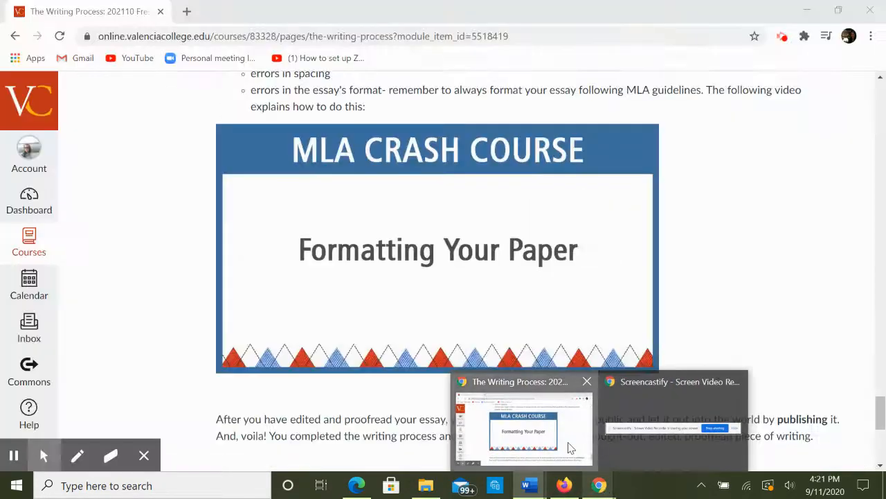
left_click(568, 447)
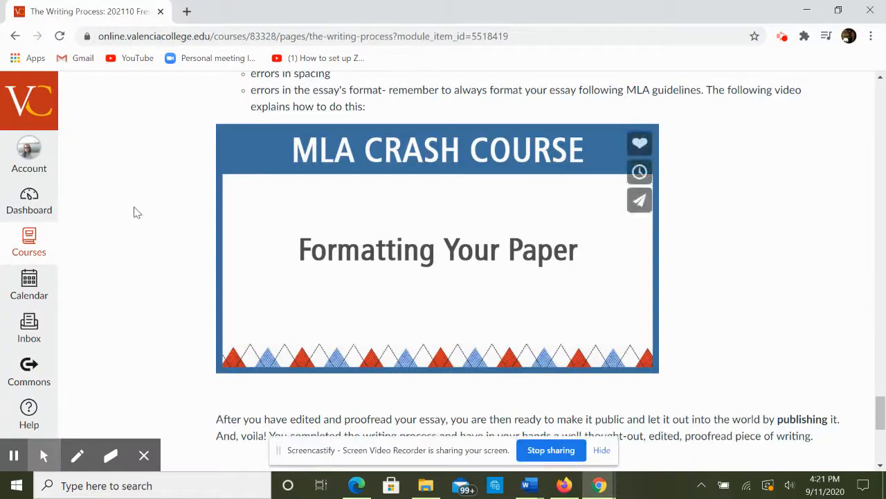